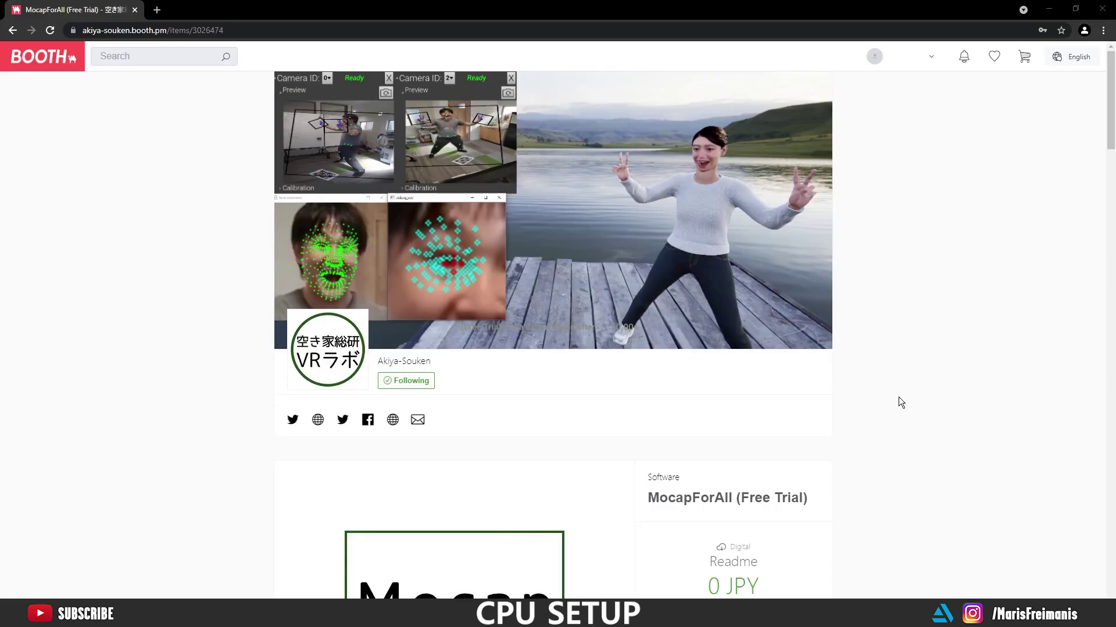
# Scroll BOOTH's Receiver plugins page to the free 'For Unreal Engine 4' download
pyautogui.scroll(-7, 898, 398)
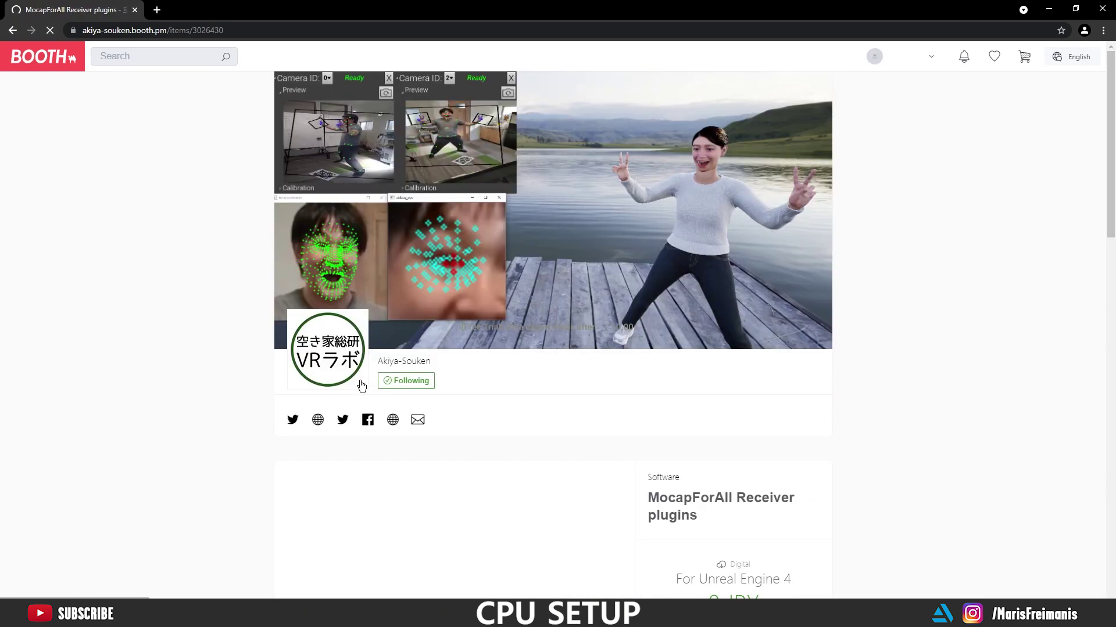
pyautogui.scroll(-5, 898, 232)
pyautogui.moveTo(674, 288); pyautogui.dragTo(797, 307)
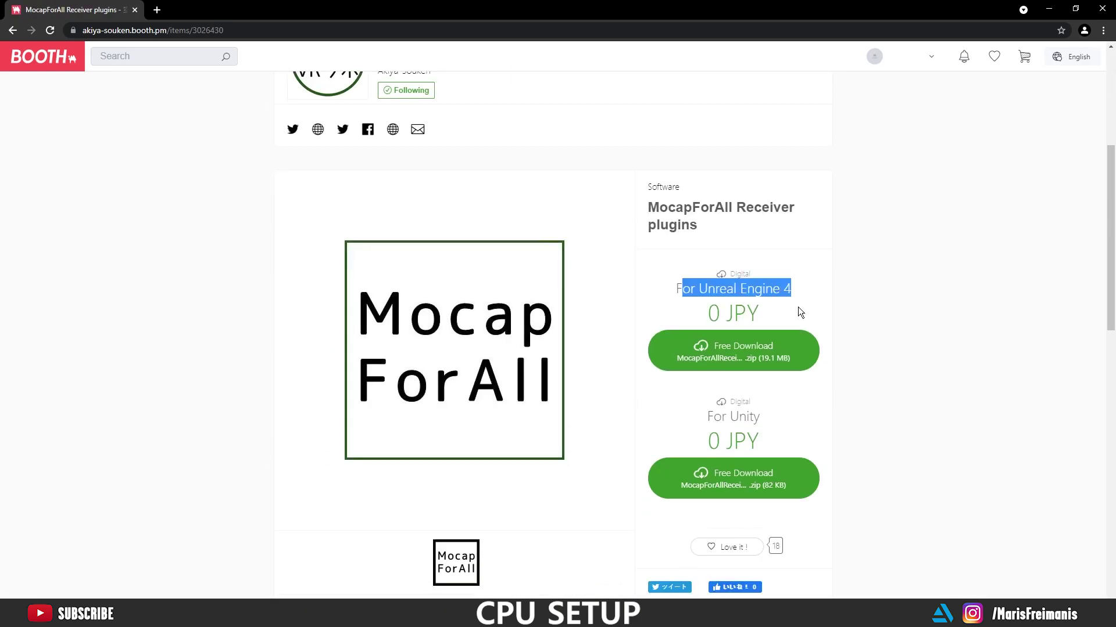
# Download the Unreal Engine 4 receiver plugin and extract the Part1 archive into its own folder
pyautogui.click(797, 306)
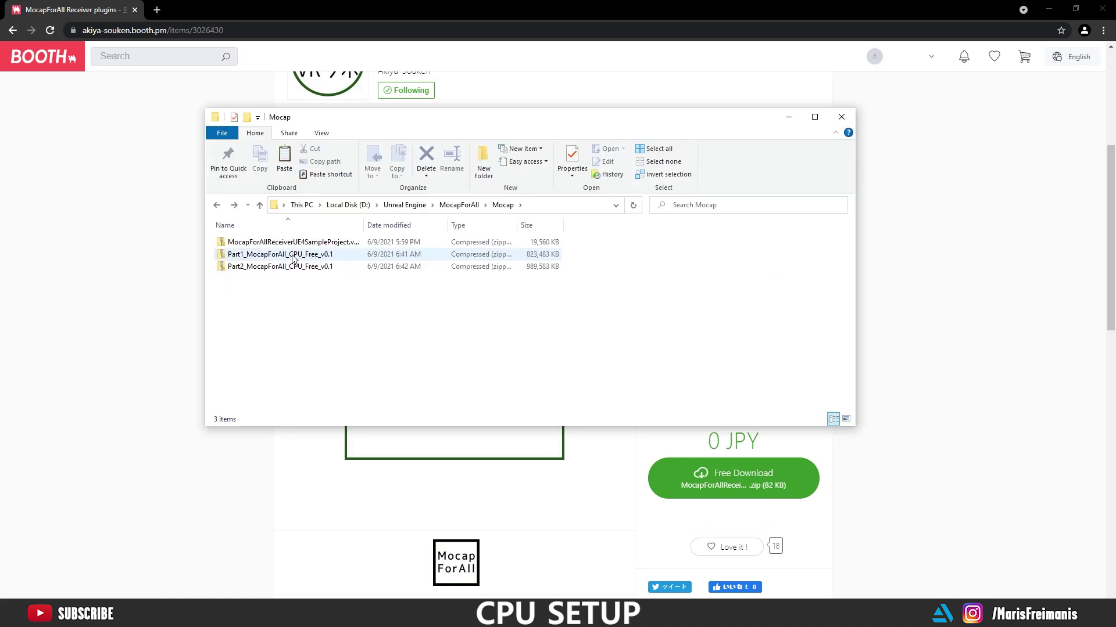
pyautogui.rightClick(292, 255)
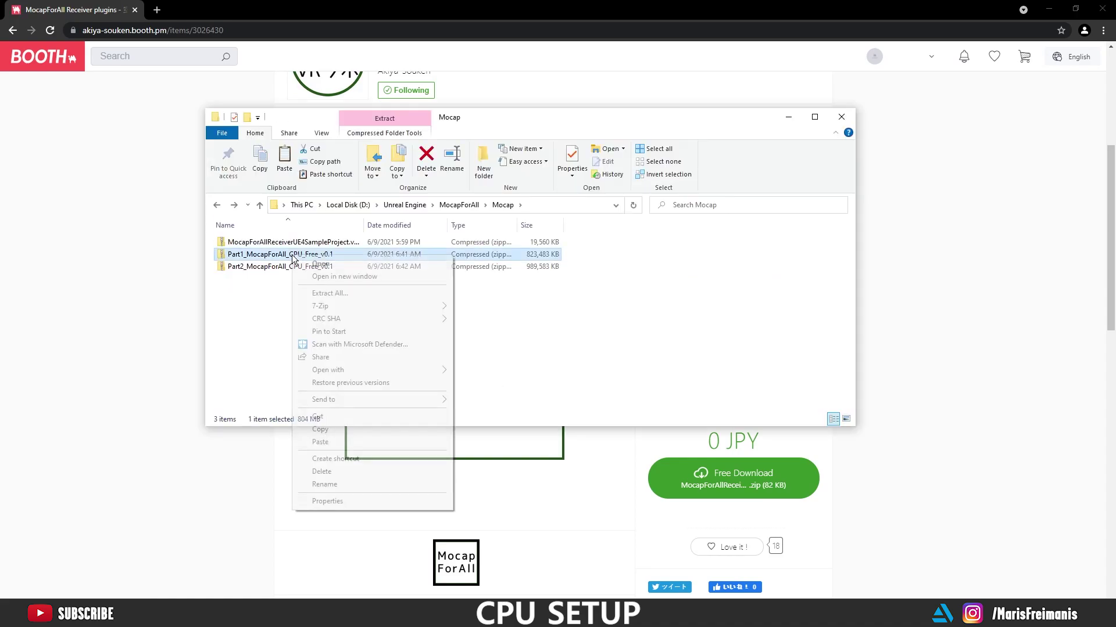
pyautogui.click(338, 294)
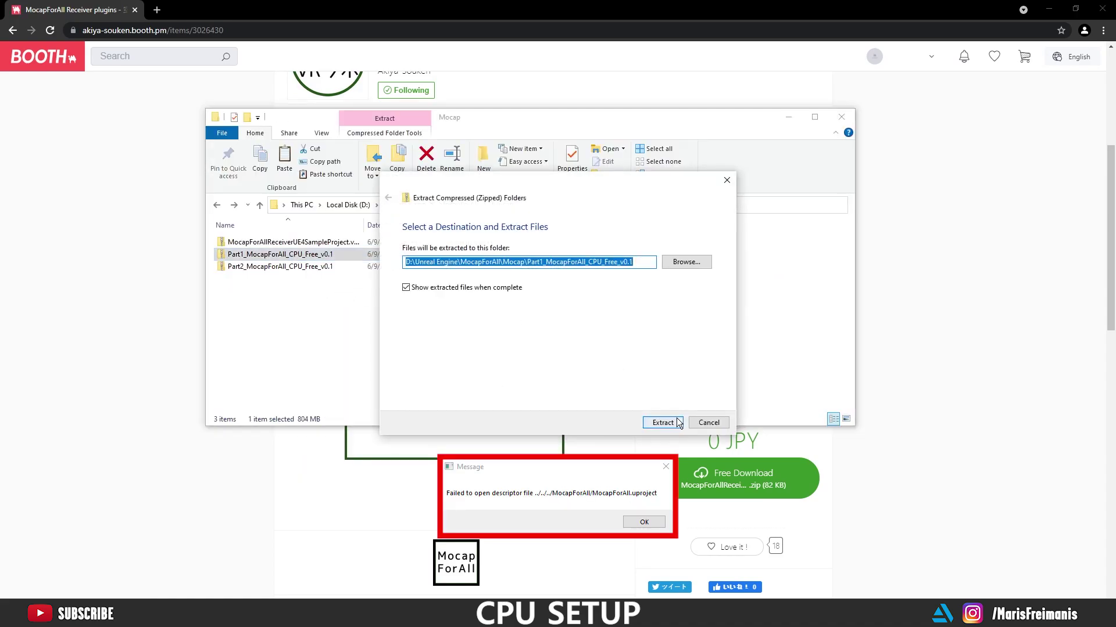
pyautogui.click(663, 422)
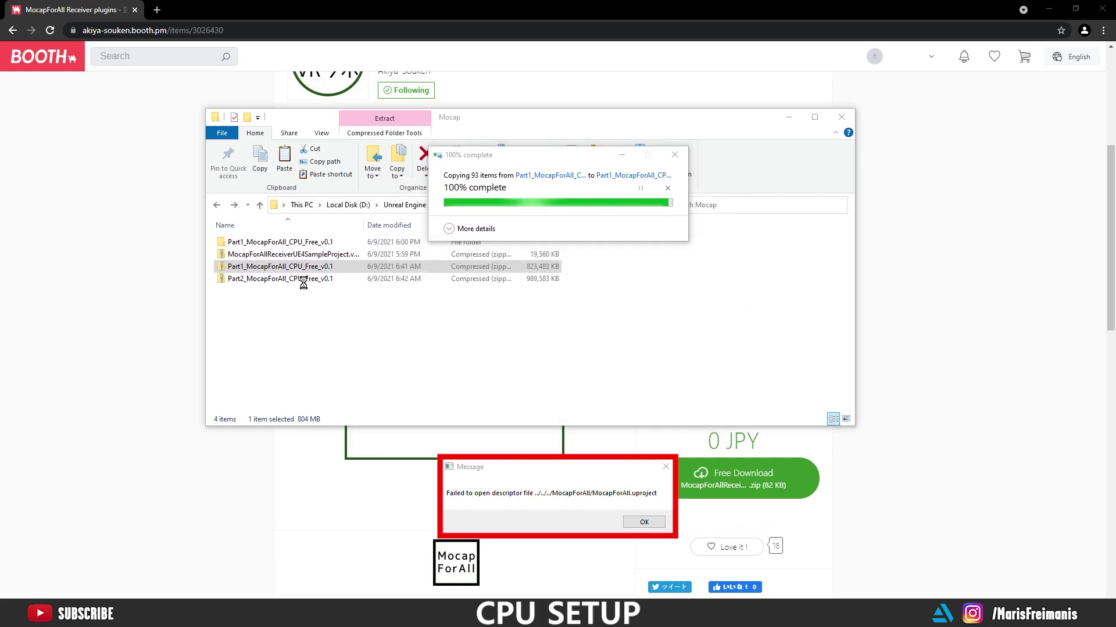
# Extract the Part2 archive into its own folder
pyautogui.rightClick(262, 278)
pyautogui.click(320, 313)
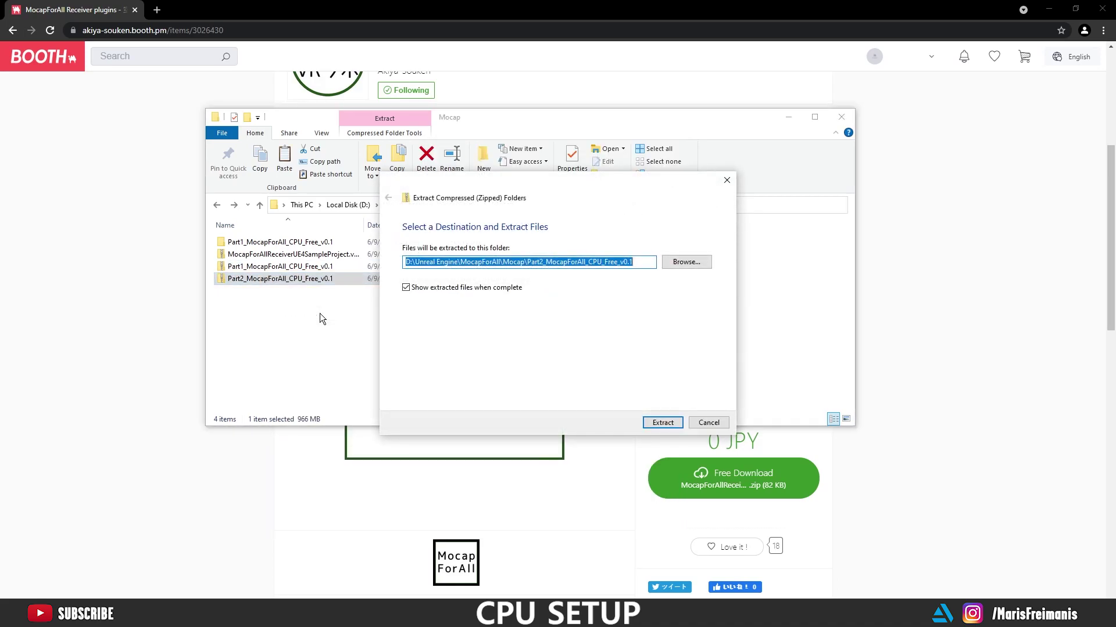
pyautogui.click(658, 421)
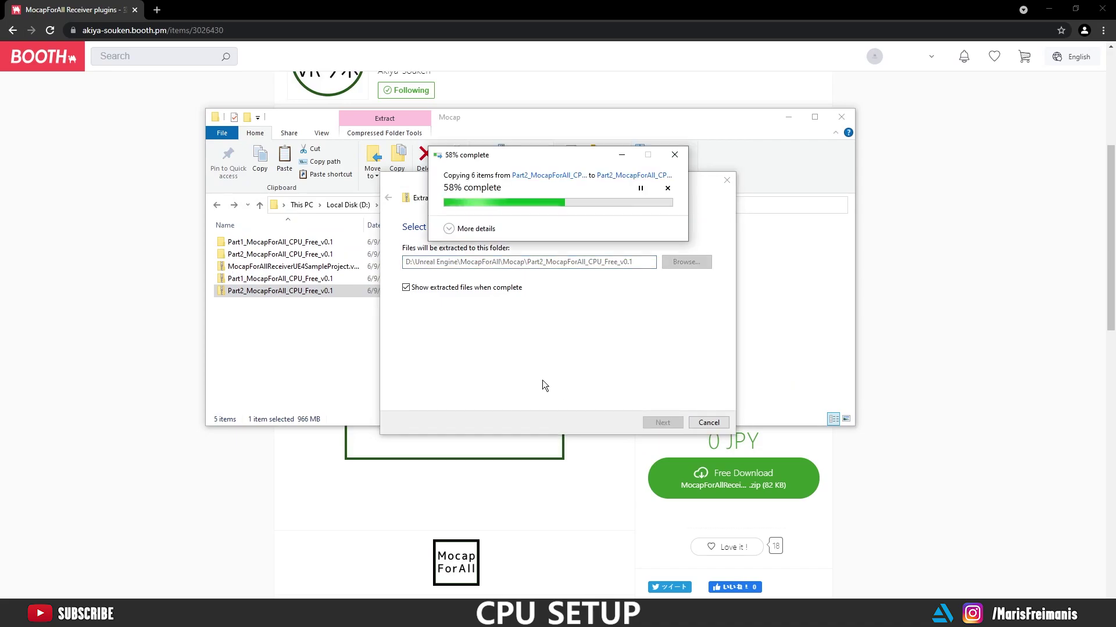
# Permanently delete both Part zip archives
pyautogui.moveTo(312, 327); pyautogui.dragTo(285, 283)
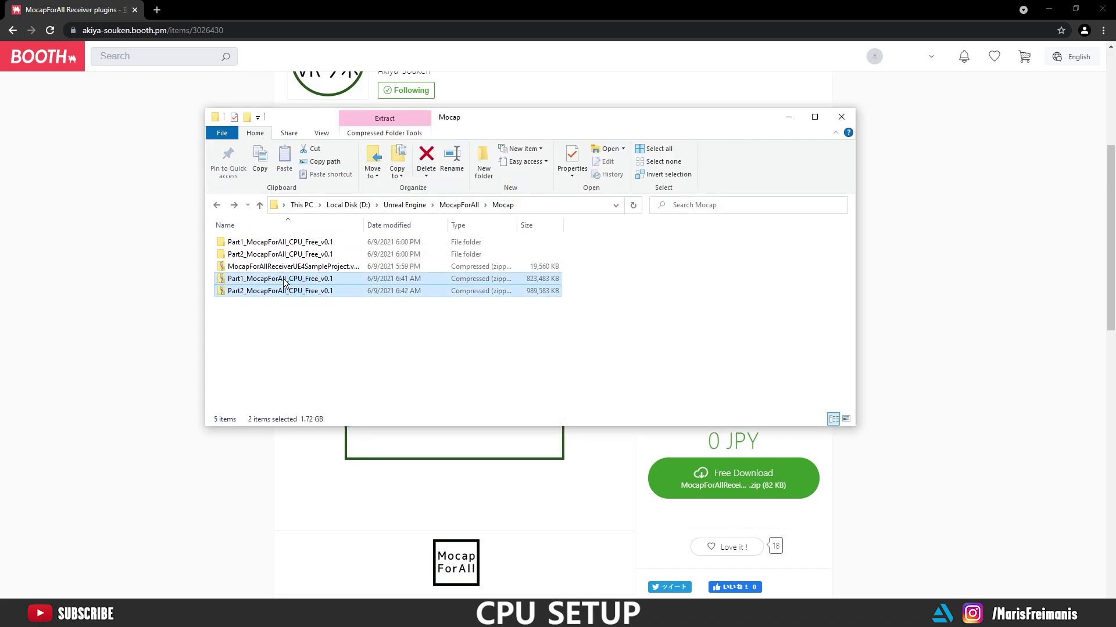
pyautogui.hotkey('shift', 'Delete')
pyautogui.press('Return')
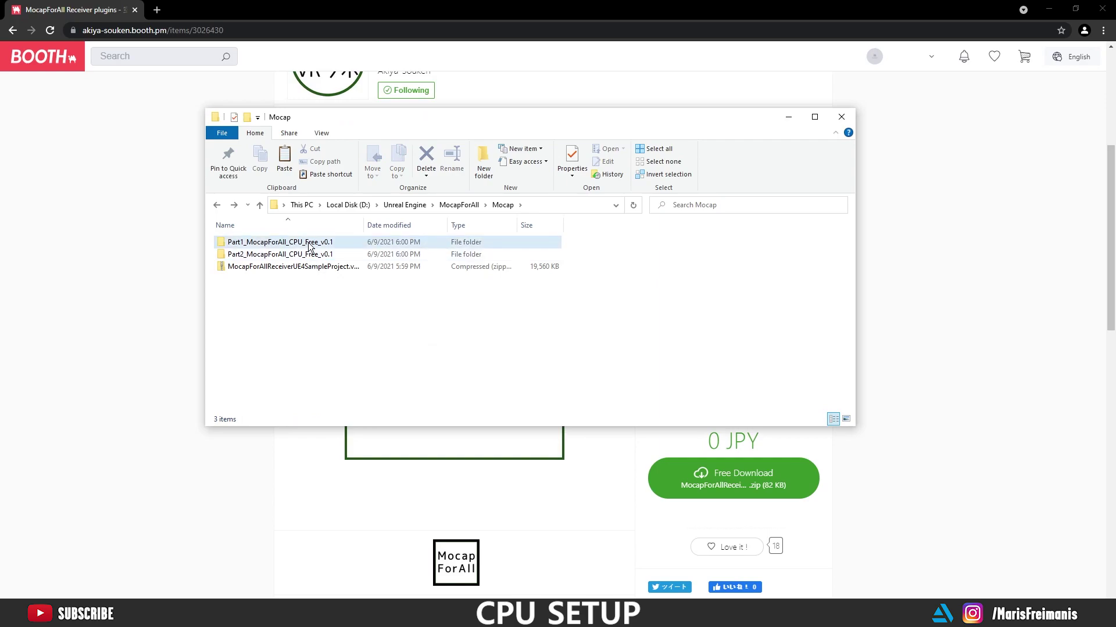
# Move the MocapForAll_CPU_Free_v0.1 folder from inside Part1 up into Mocap
pyautogui.doubleClick(309, 243)
pyautogui.click(308, 243)
pyautogui.rightClick(308, 243)
pyautogui.click(325, 444)
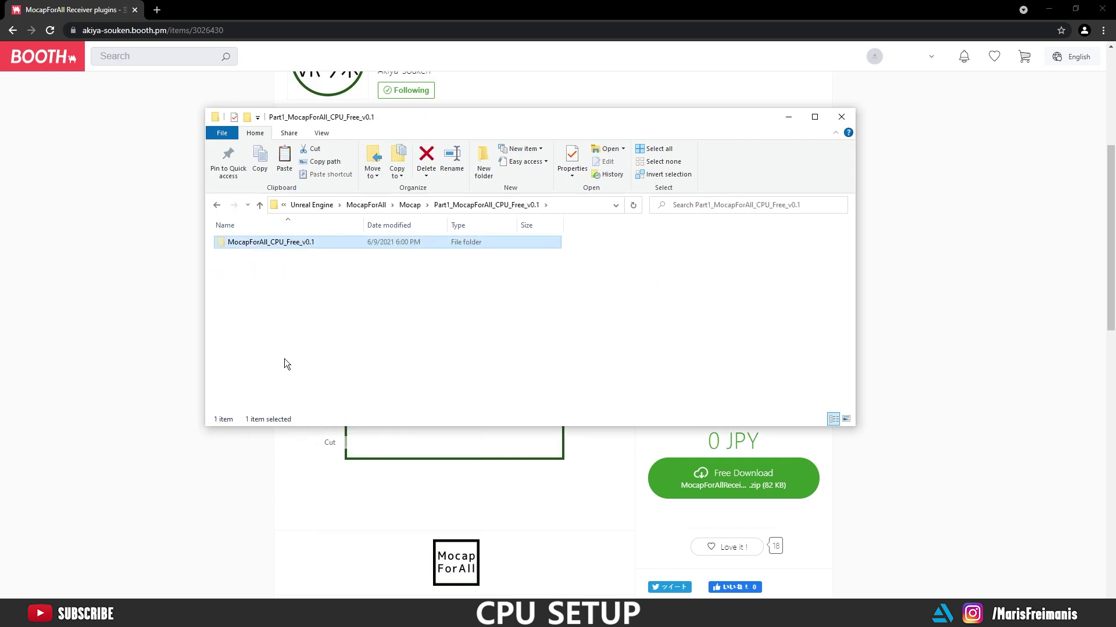
pyautogui.click(218, 206)
pyautogui.rightClick(263, 347)
pyautogui.click(285, 424)
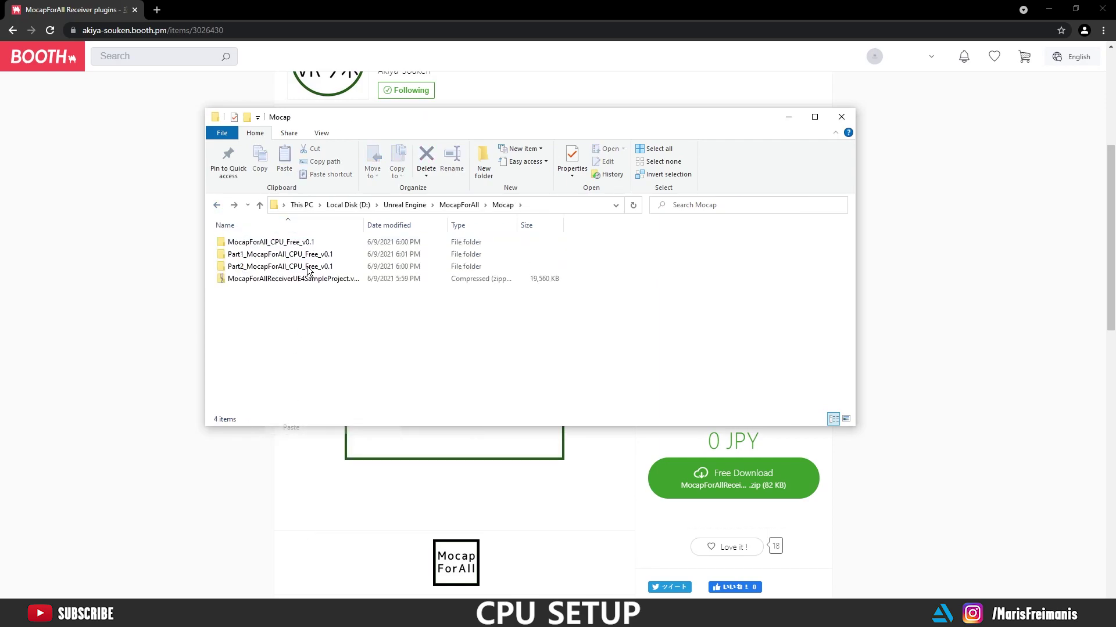
# Move Part2's MocapForAll_CPU_Free_v0.1 folder into Mocap, merging it with the first
pyautogui.doubleClick(279, 266)
pyautogui.click(268, 246)
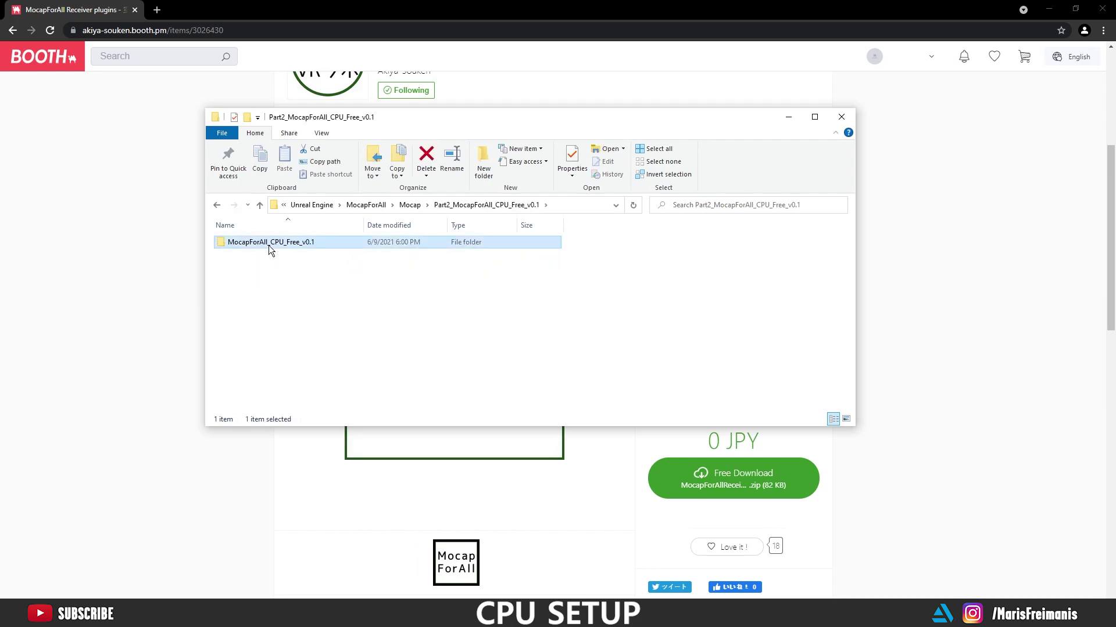
pyautogui.rightClick(269, 245)
pyautogui.click(312, 445)
pyautogui.click(217, 205)
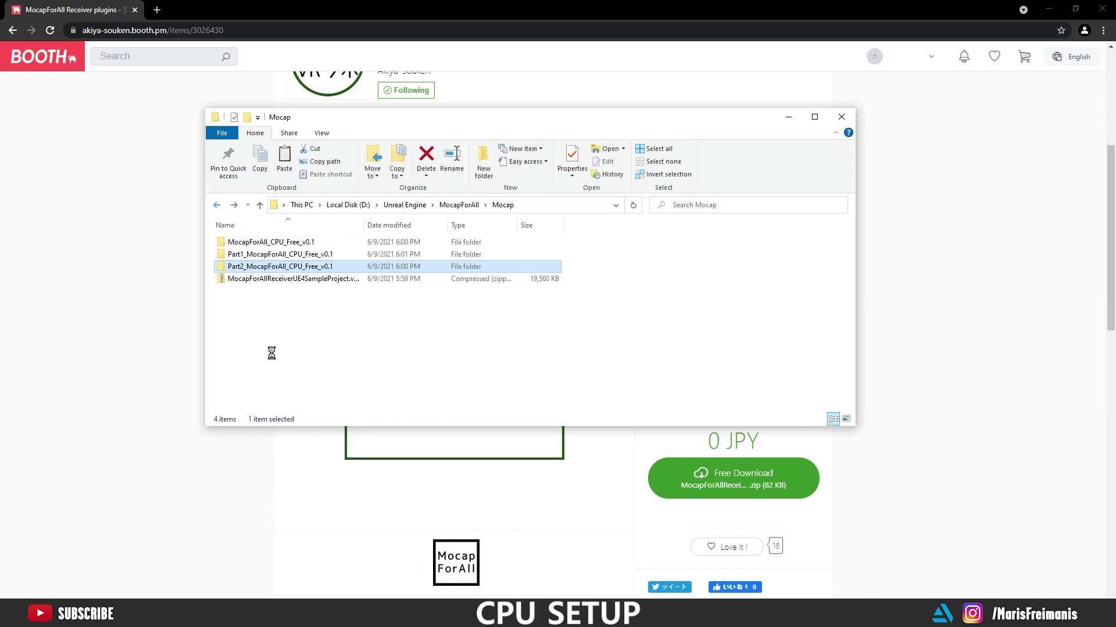
pyautogui.rightClick(270, 351)
pyautogui.click(303, 435)
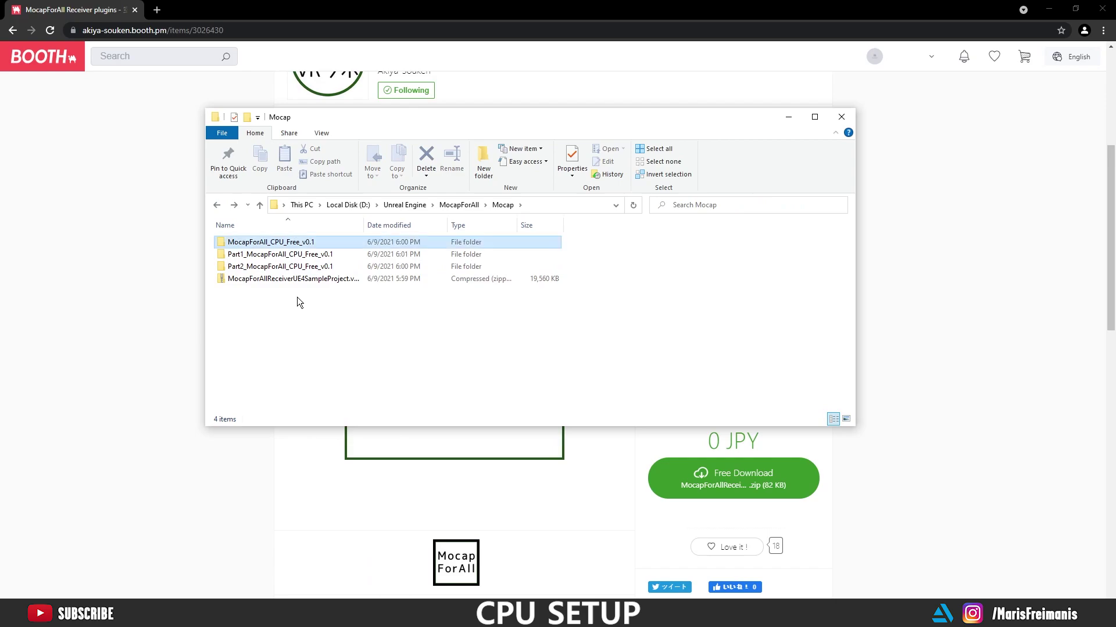
# Permanently delete the leftover Part1 and Part2 folders
pyautogui.click(281, 267)
pyautogui.keyDown('ctrl'); pyautogui.click(281, 255); pyautogui.keyUp('ctrl')
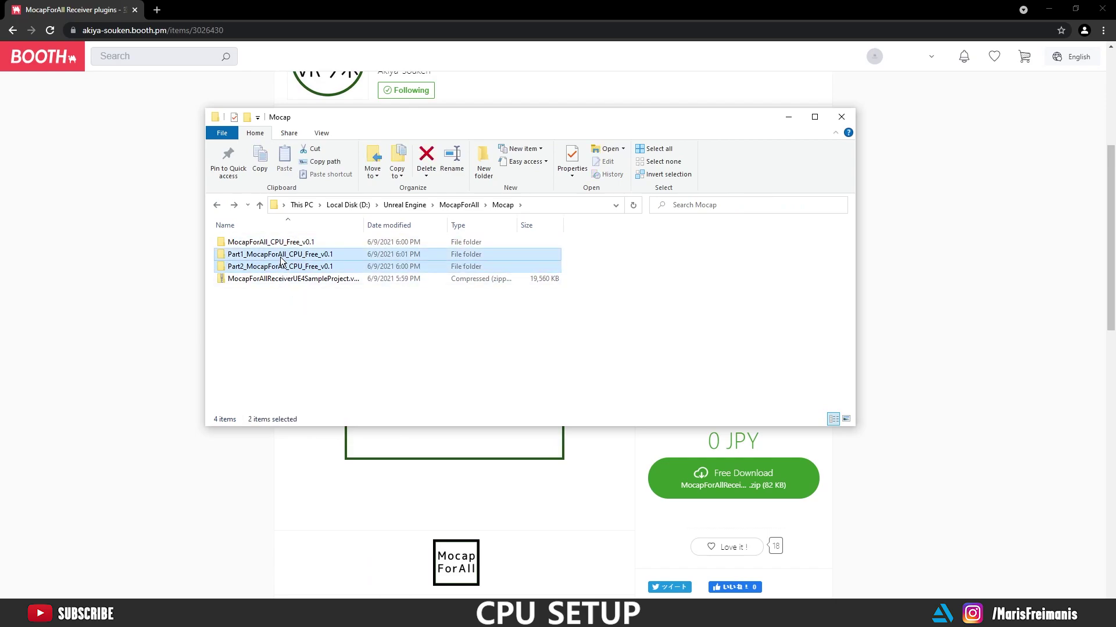
pyautogui.hotkey('shift', 'Delete')
pyautogui.press('Return')
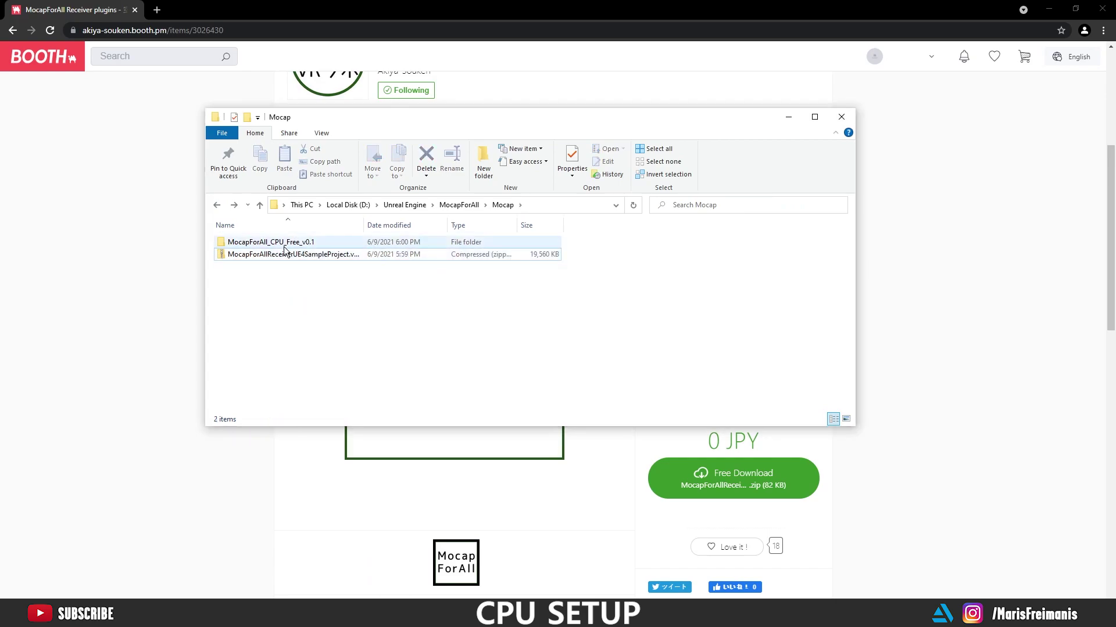
# Preview the ExtrinsicCalibration and IntrinsicCalibration images, then launch MocapForAll.exe
pyautogui.doubleClick(277, 243)
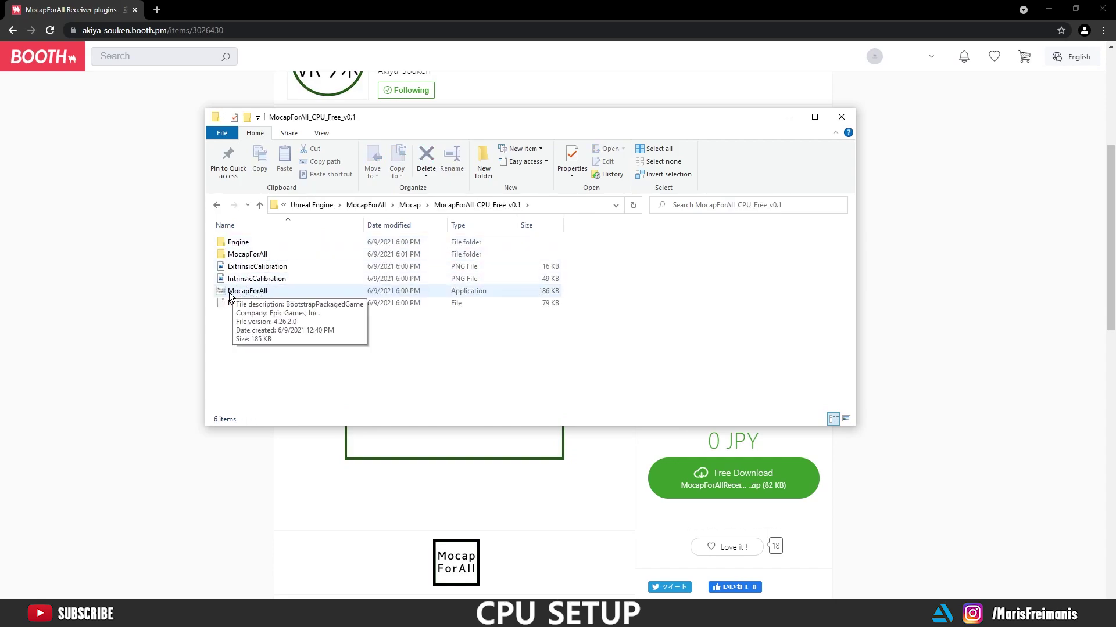
pyautogui.doubleClick(258, 268)
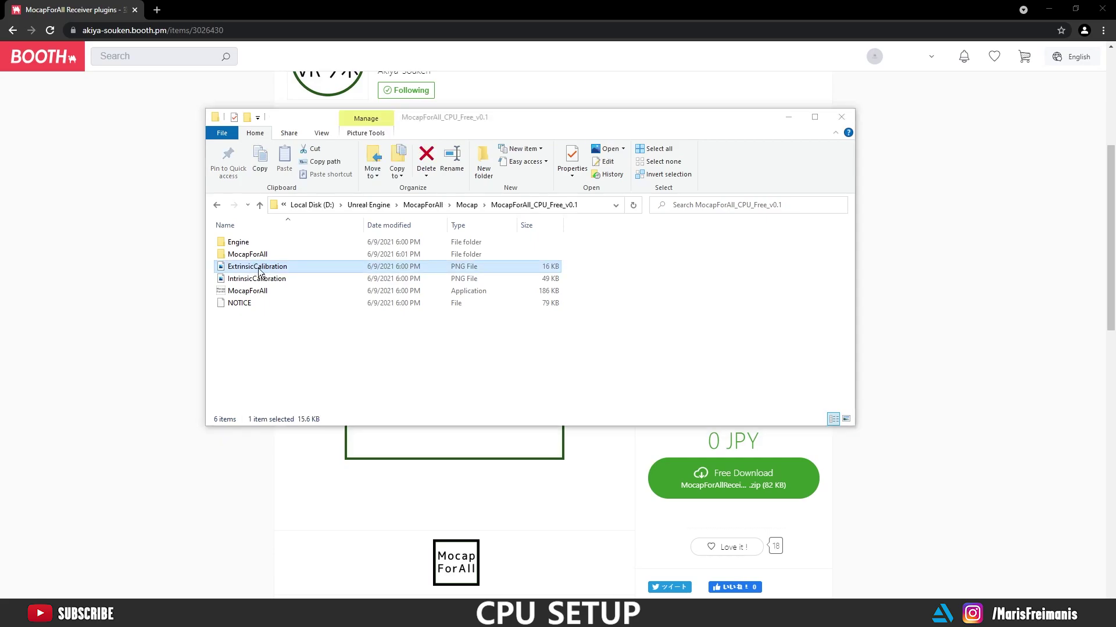
pyautogui.press('Right')
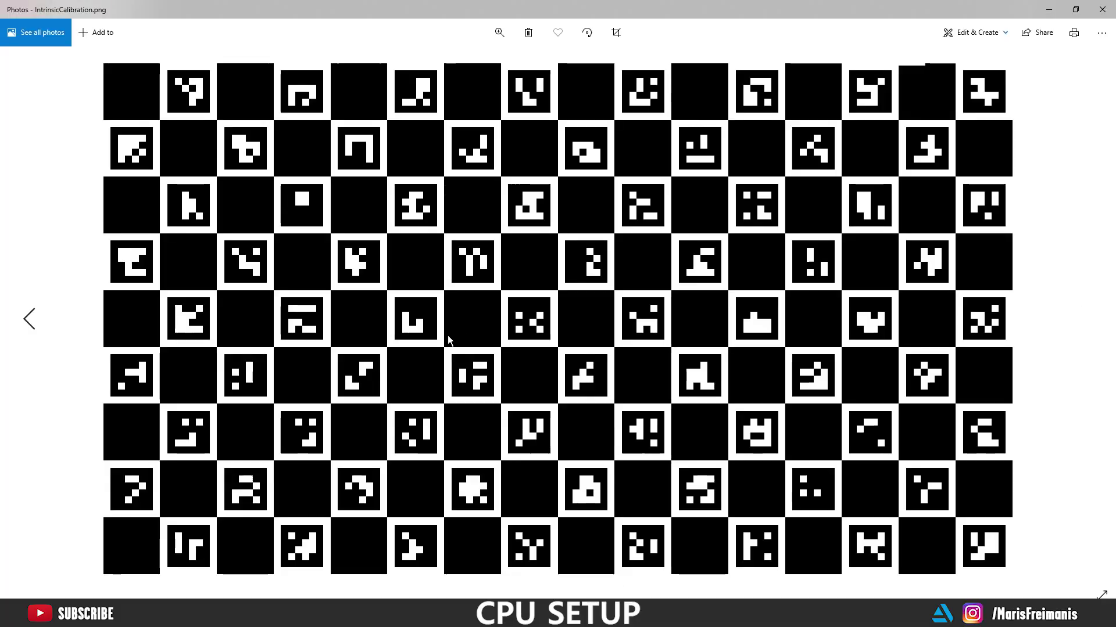
pyautogui.click(1102, 12)
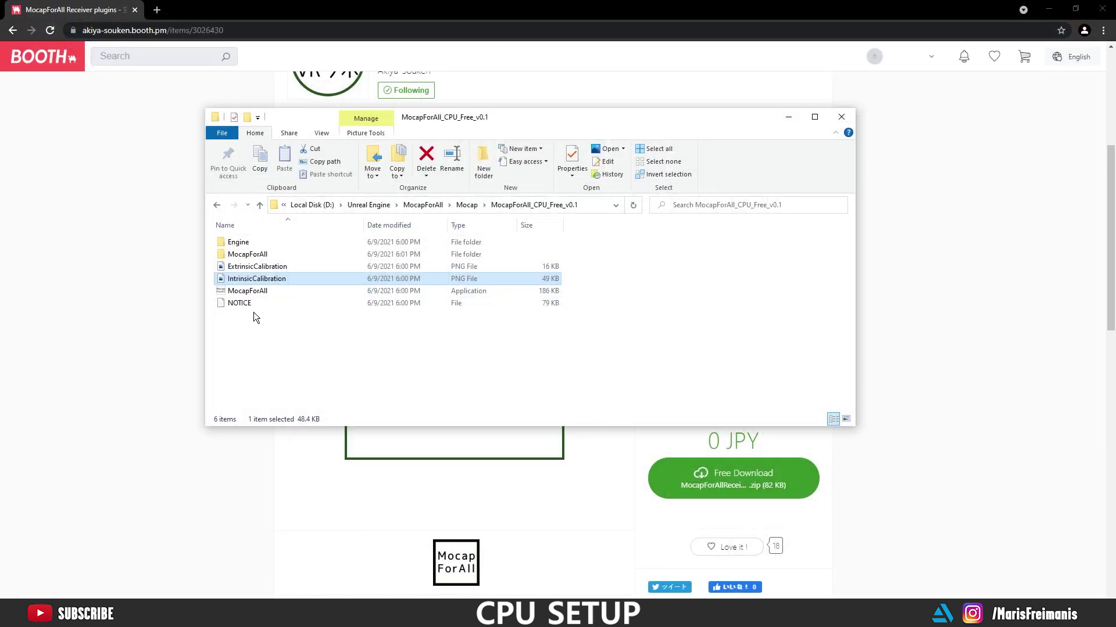
pyautogui.doubleClick(255, 291)
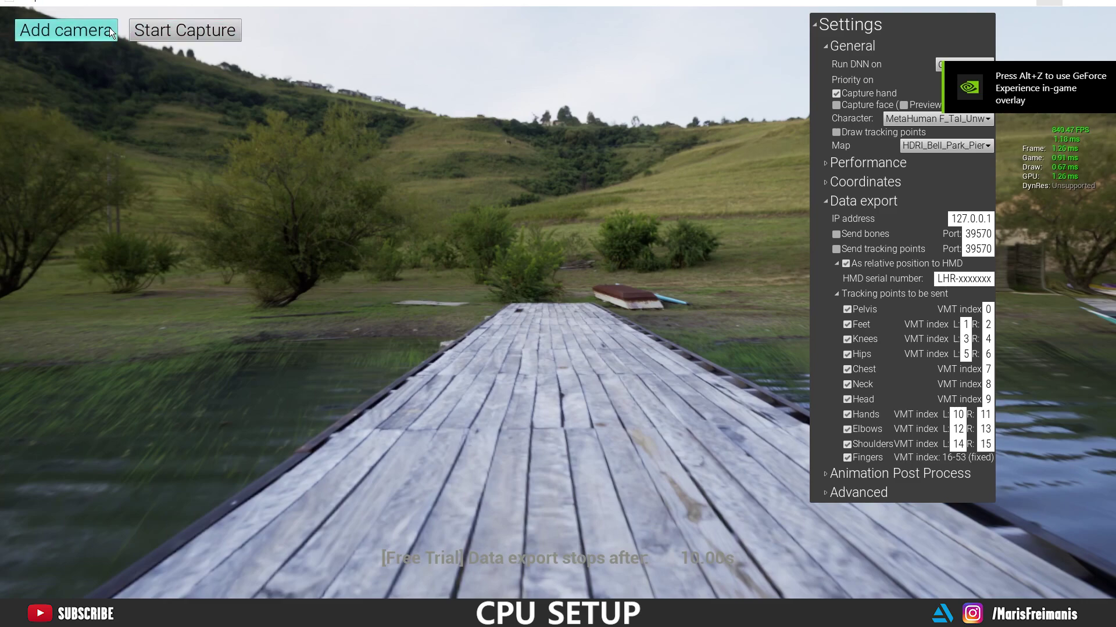
# Add camera ID 0, run its intrinsic and extrinsic calibration, then add a second camera
pyautogui.click(108, 28)
pyautogui.click(117, 61)
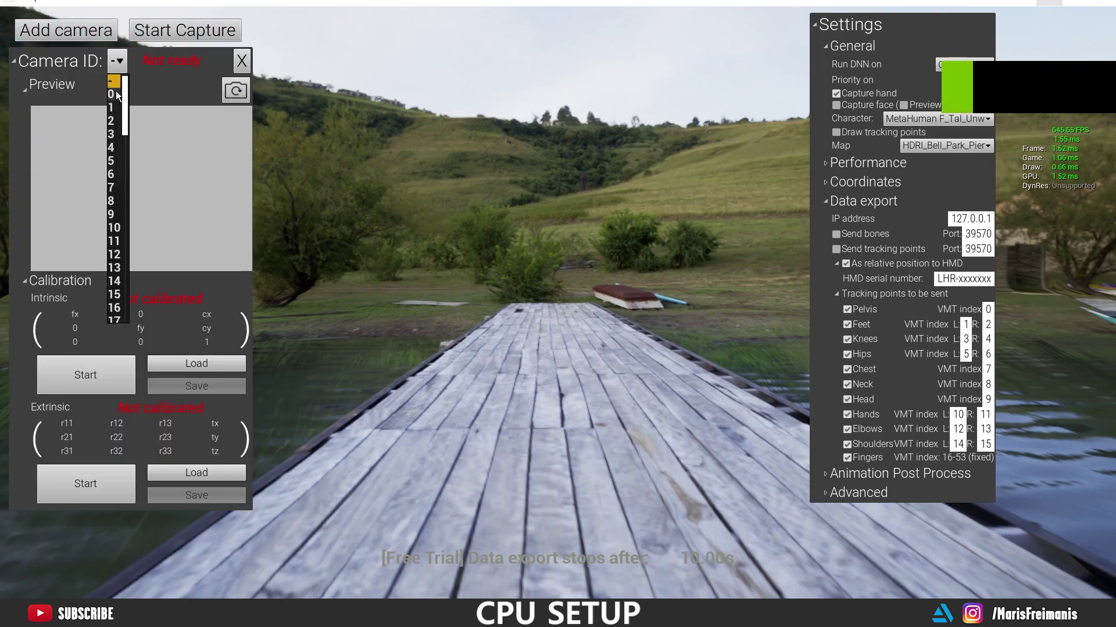
pyautogui.click(117, 91)
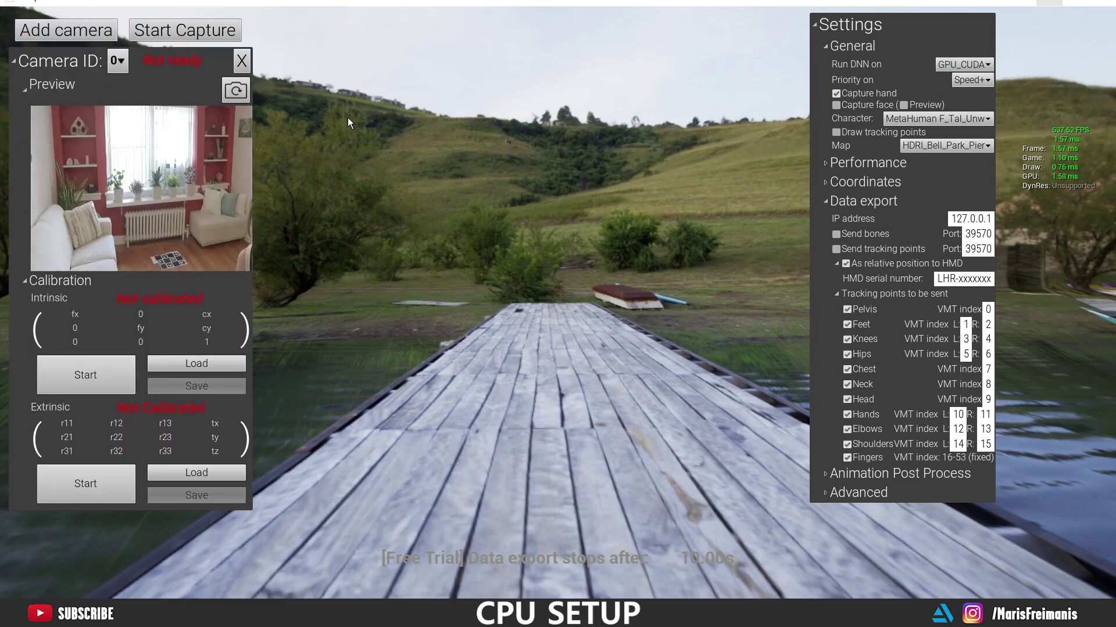
pyautogui.click(85, 375)
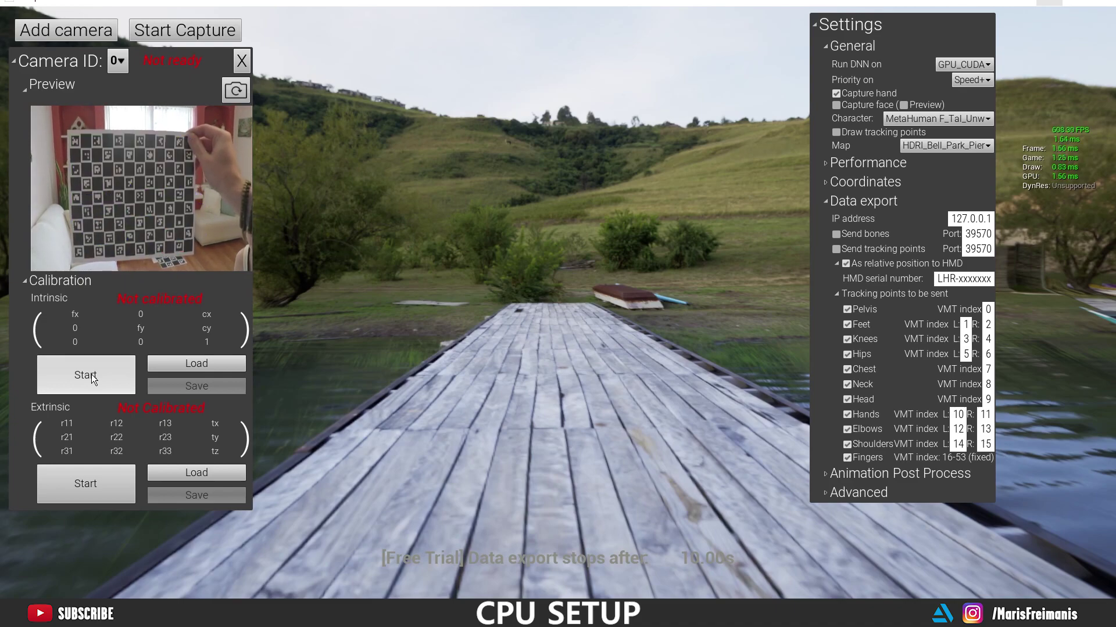
pyautogui.click(89, 477)
pyautogui.click(66, 29)
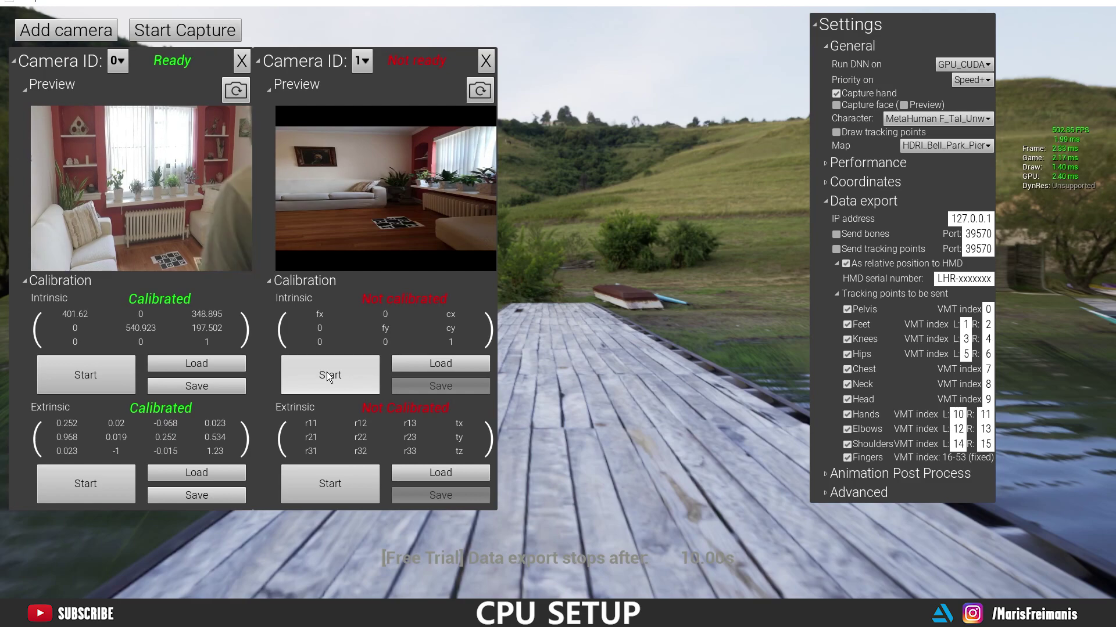
# Calibrate camera 1 intrinsically and extrinsically, then add camera ID 2 and start its calibration
pyautogui.click(327, 375)
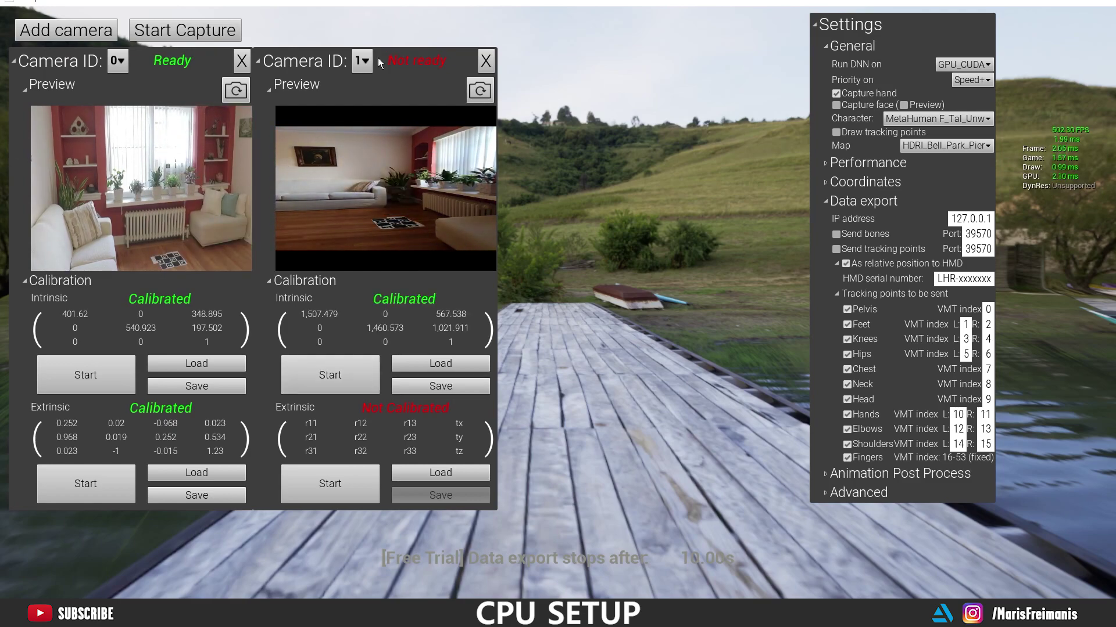
pyautogui.click(330, 483)
pyautogui.click(64, 32)
pyautogui.click(606, 61)
pyautogui.click(606, 115)
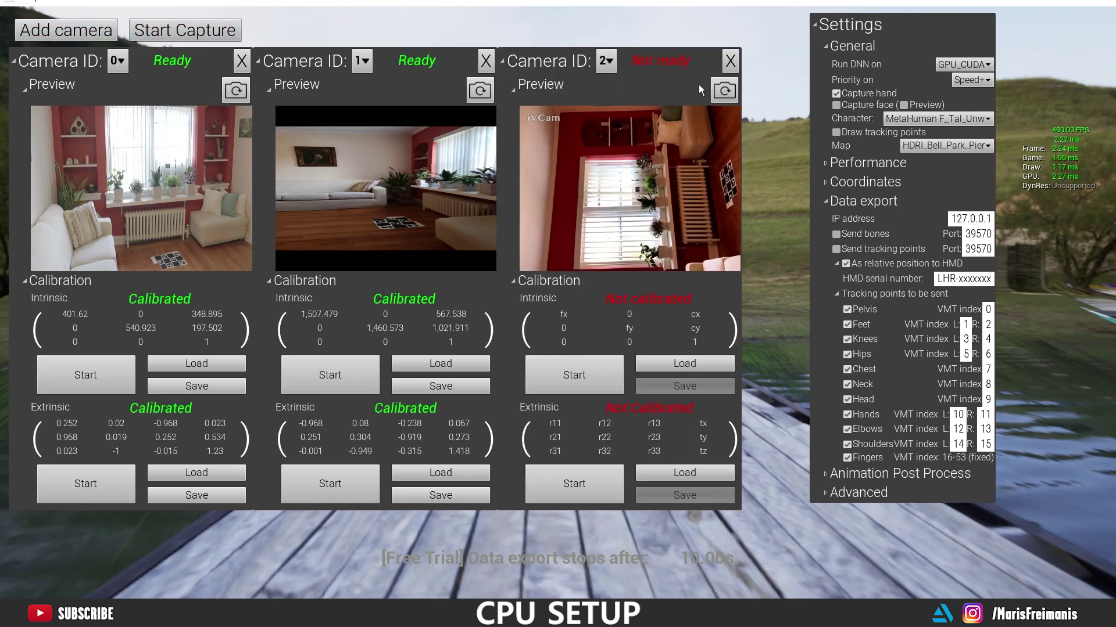
pyautogui.click(574, 375)
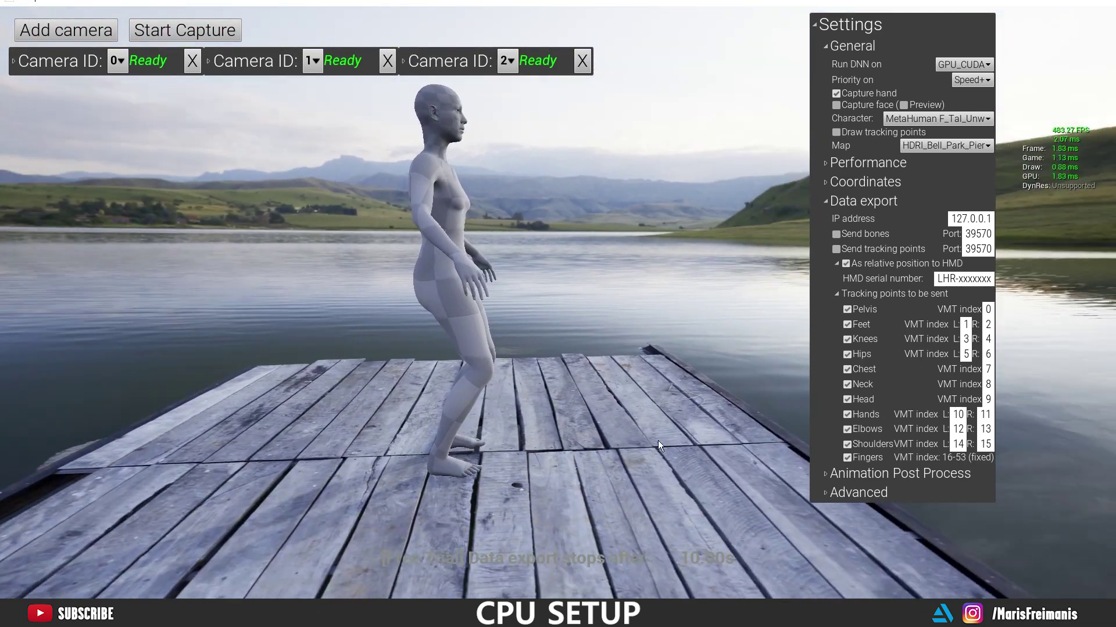
# Start capture with all three cameras, then open the MfaReceiverSample folder and its project file
pyautogui.click(185, 29)
pyautogui.click(25, 61)
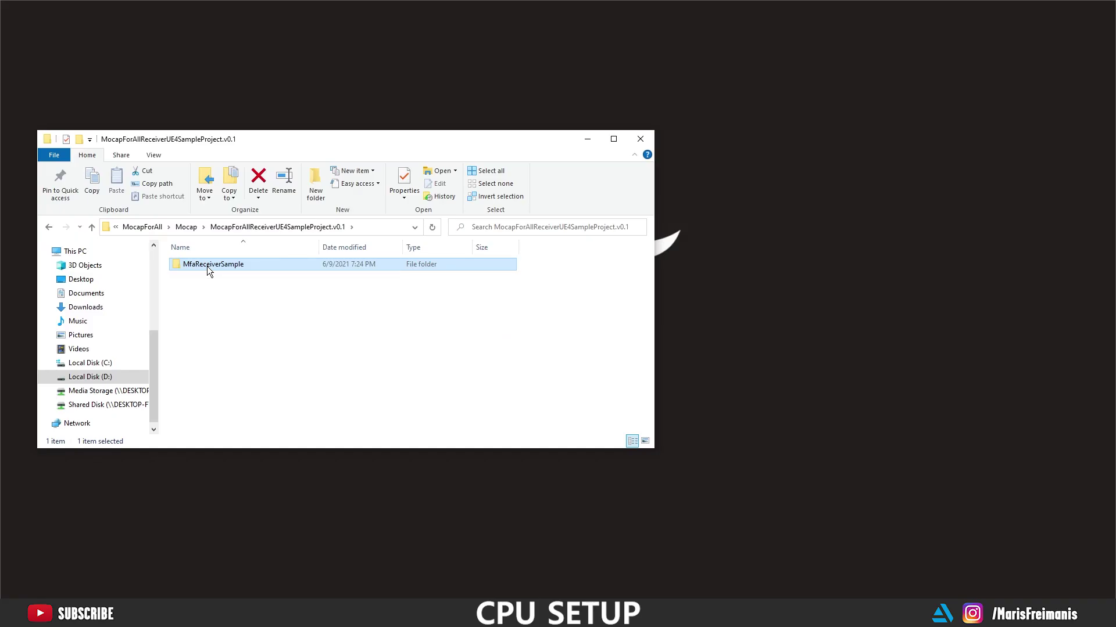
pyautogui.doubleClick(207, 266)
pyautogui.click(198, 327)
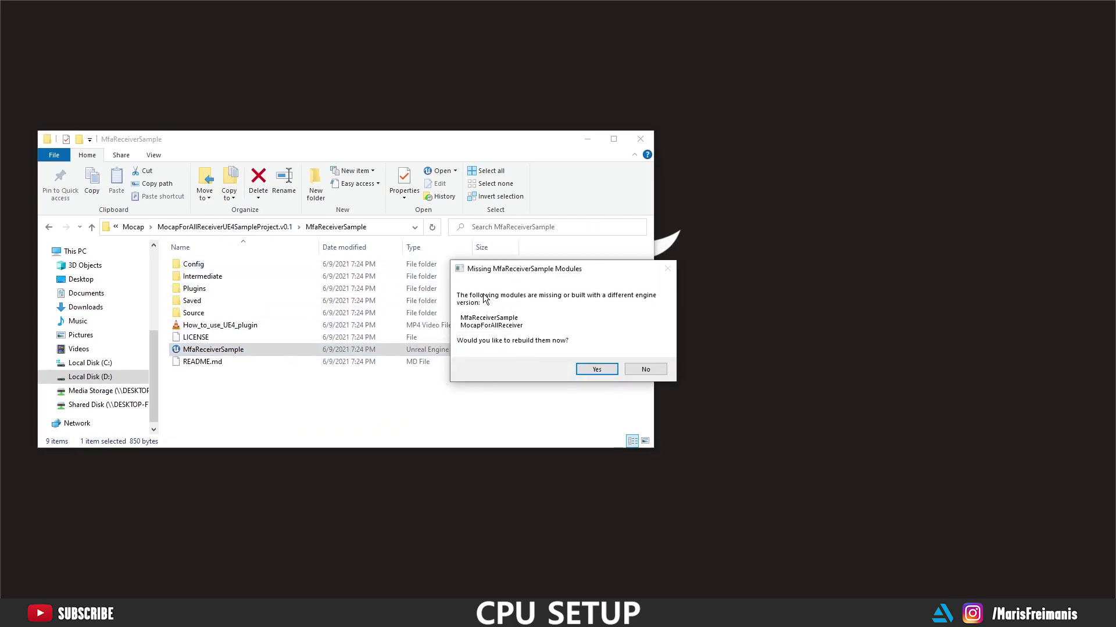
# Agree to rebuild the missing MfaReceiverSample and MocapForAllReceiver modules and show the build log
pyautogui.click(584, 370)
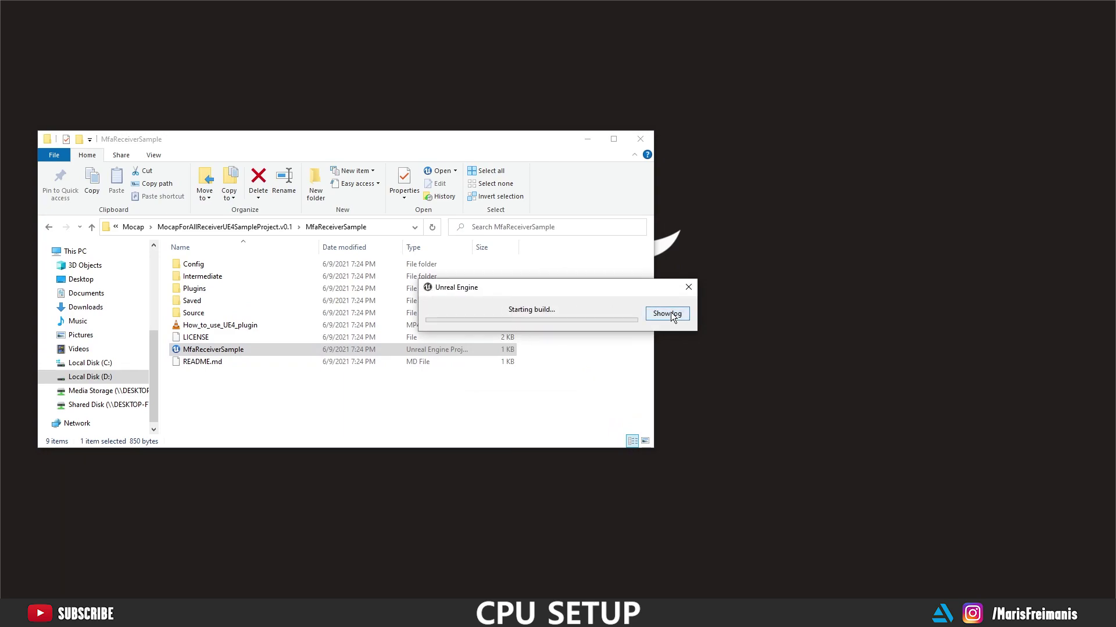
pyautogui.click(666, 314)
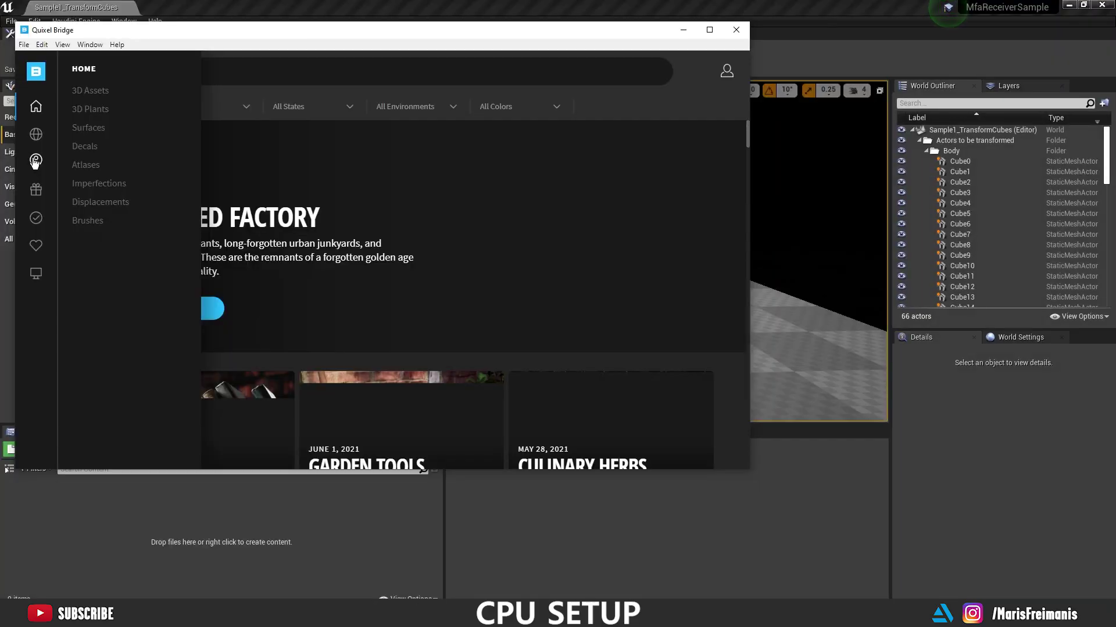
# Export the Bernice preset from Bridge's MetaHumans collection to Unreal Engine
pyautogui.click(36, 161)
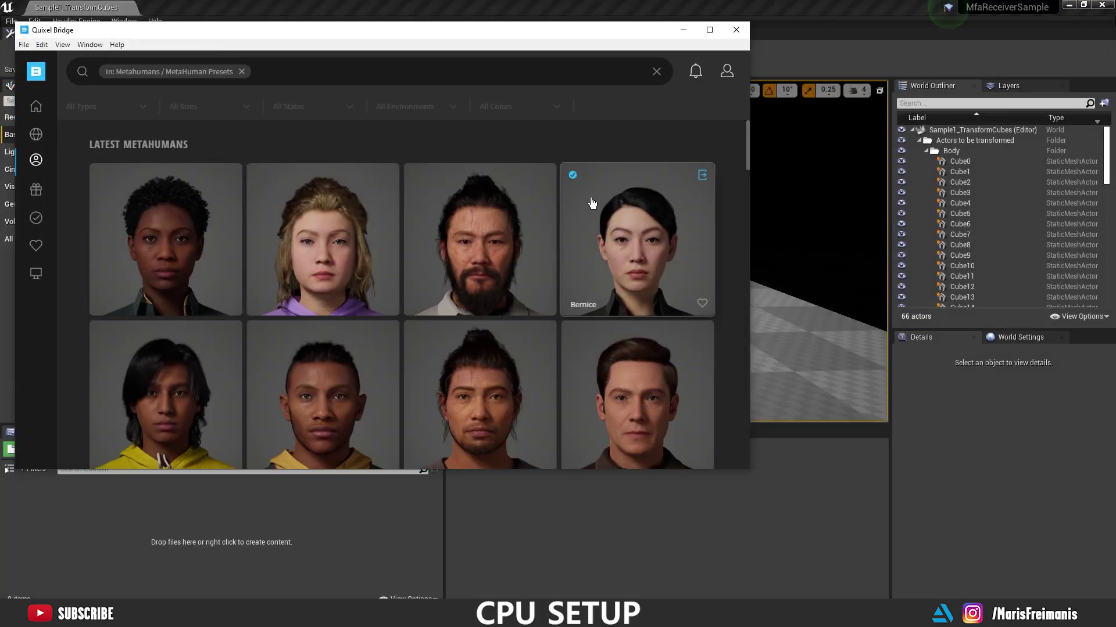
pyautogui.click(631, 218)
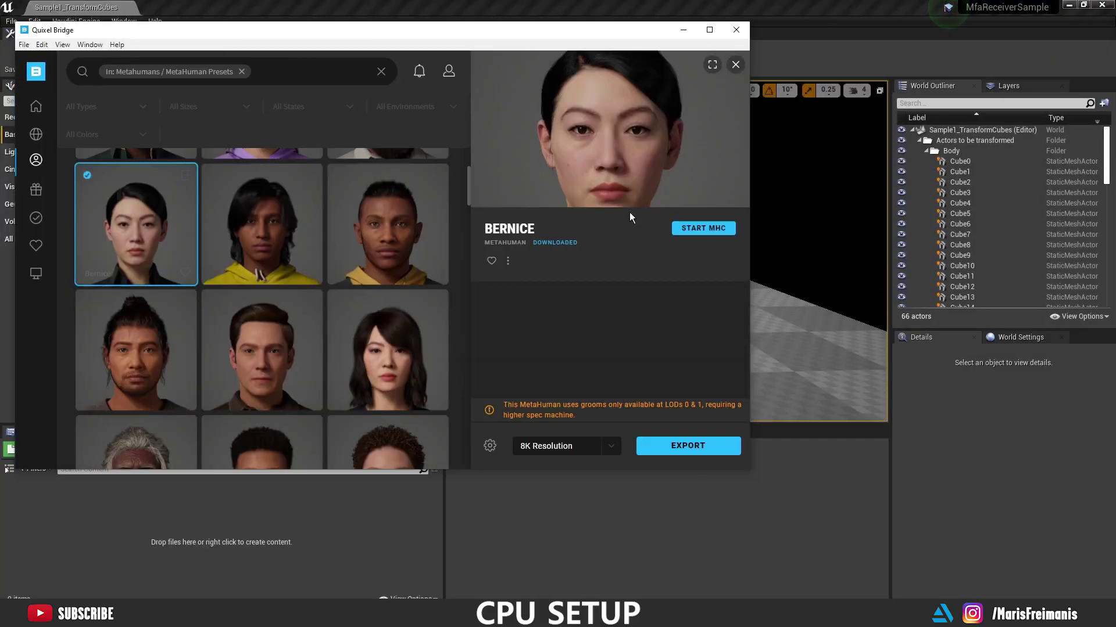
pyautogui.click(698, 452)
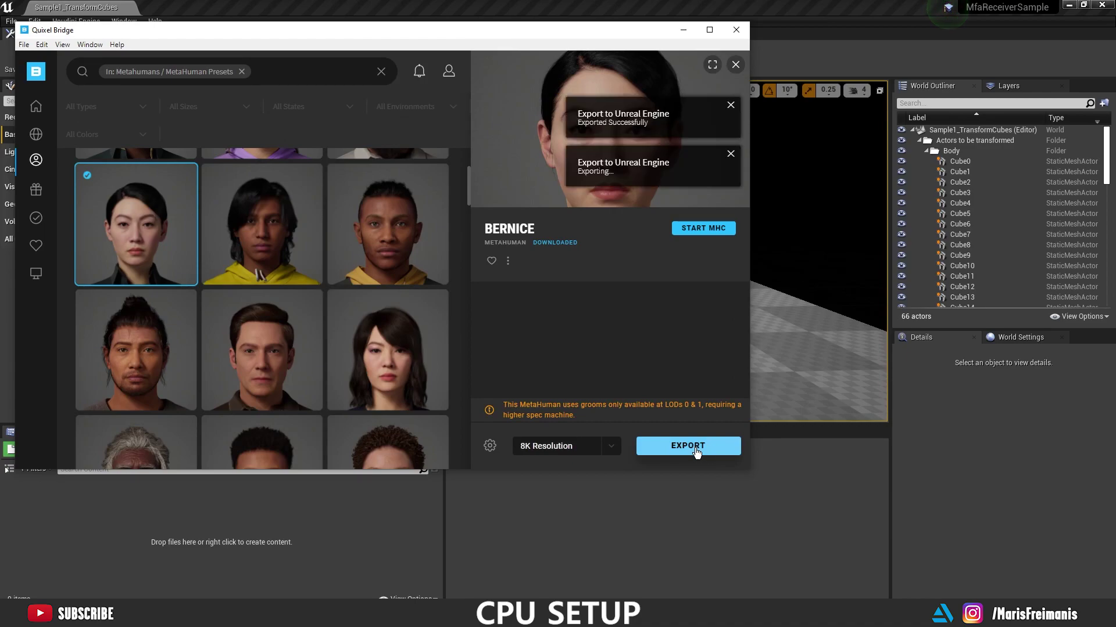
pyautogui.click(24, 499)
# Open BP_Bernice from MetaHumans > Bernice, set its parent class to BP_TrackerToControlRig, and save
pyautogui.doubleClick(24, 498)
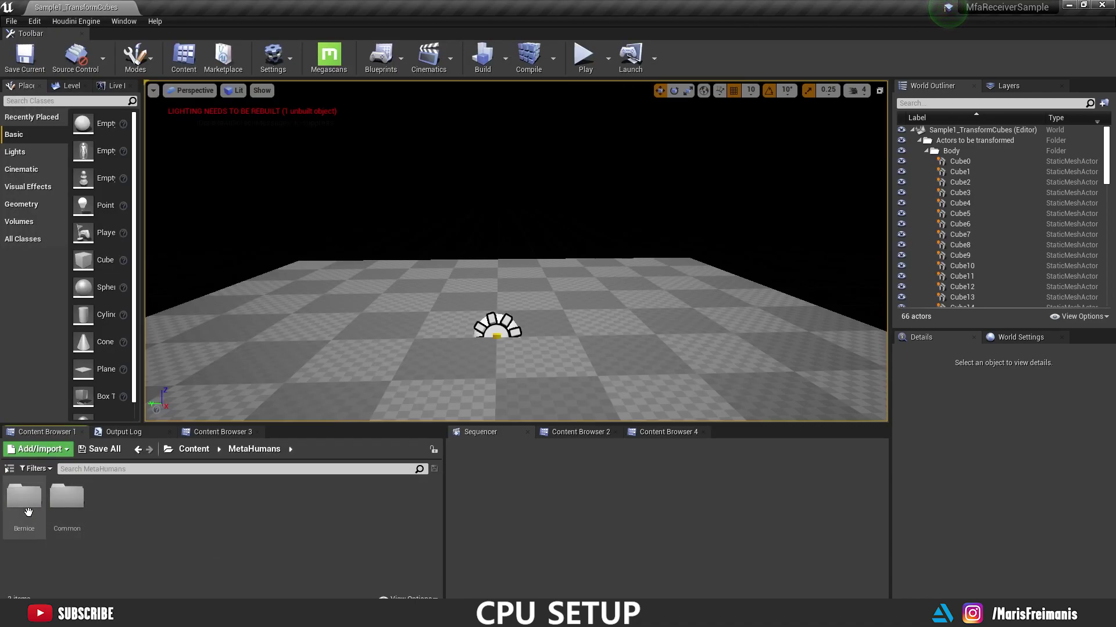
pyautogui.doubleClick(26, 505)
pyautogui.doubleClick(280, 498)
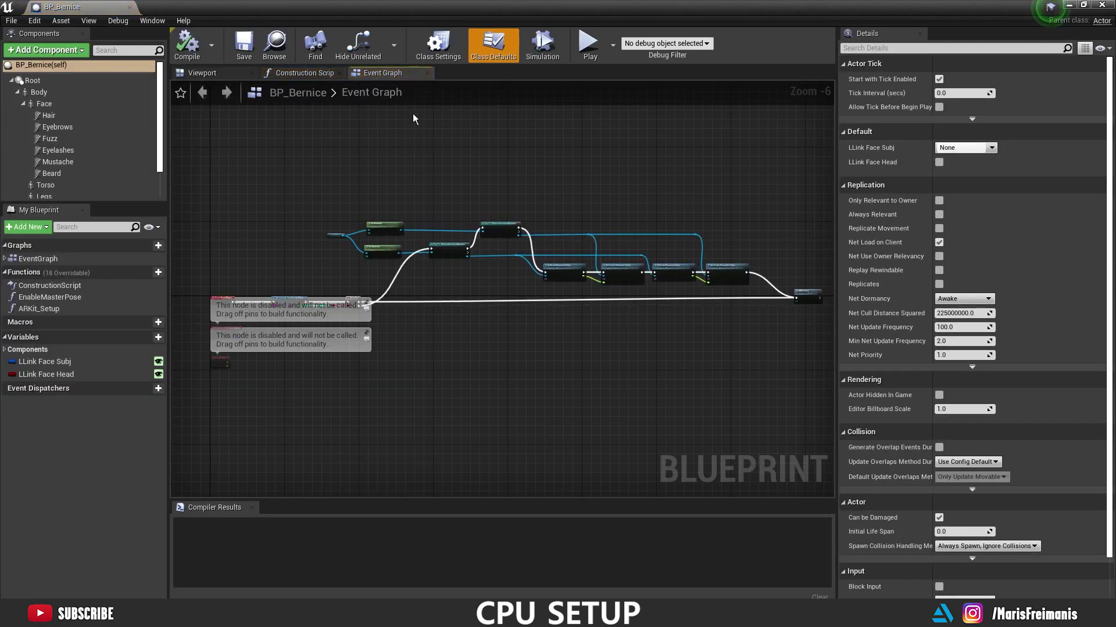
pyautogui.click(443, 47)
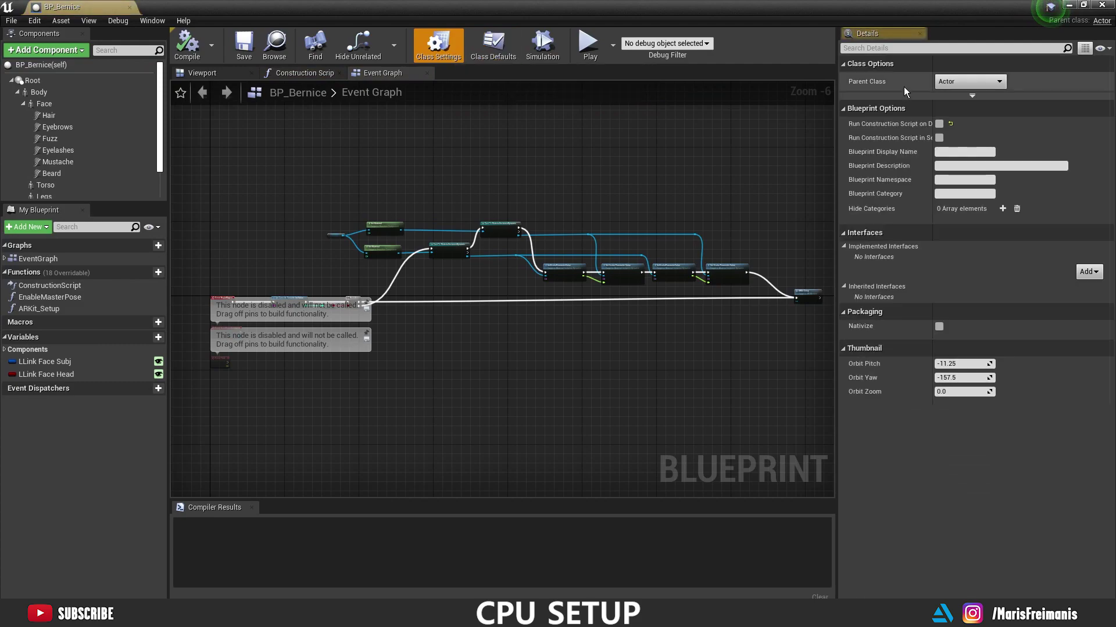
pyautogui.click(961, 82)
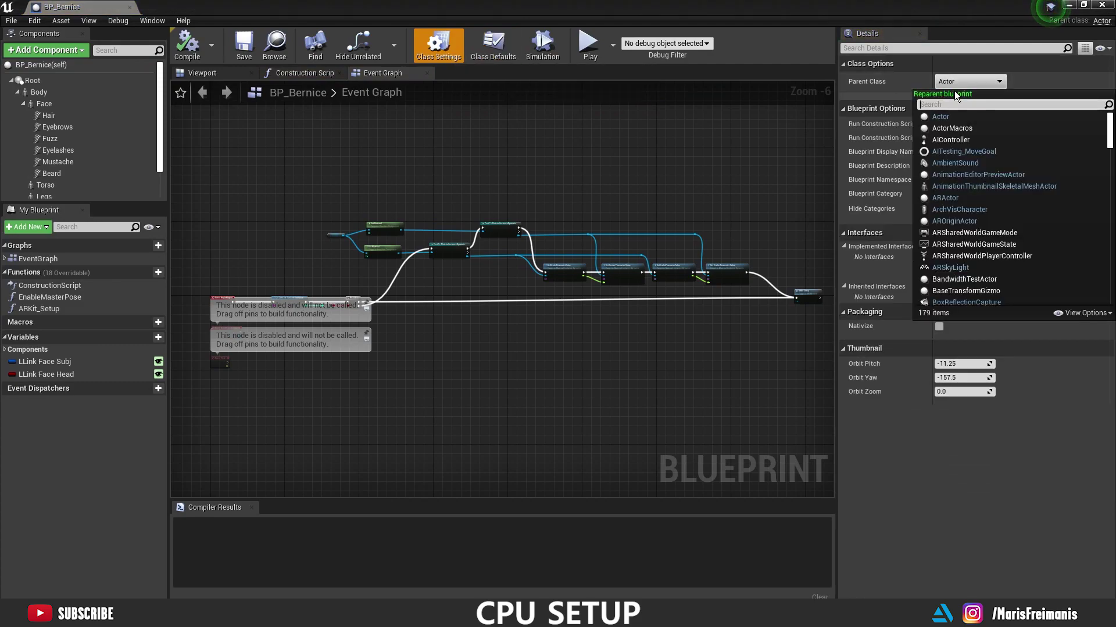
pyautogui.write('track')
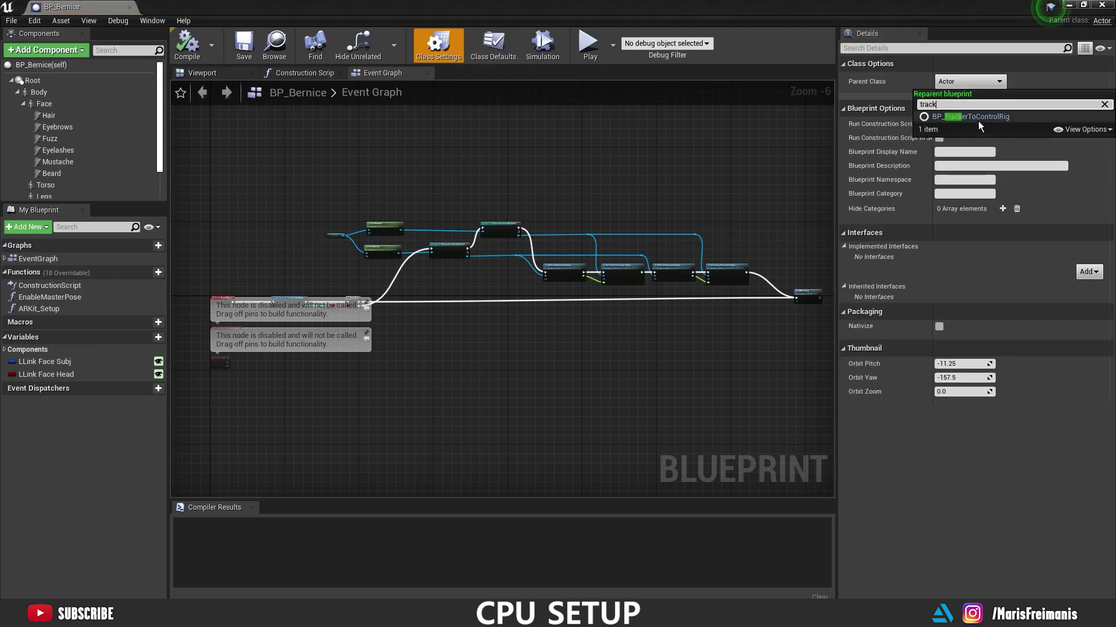
pyautogui.click(1002, 117)
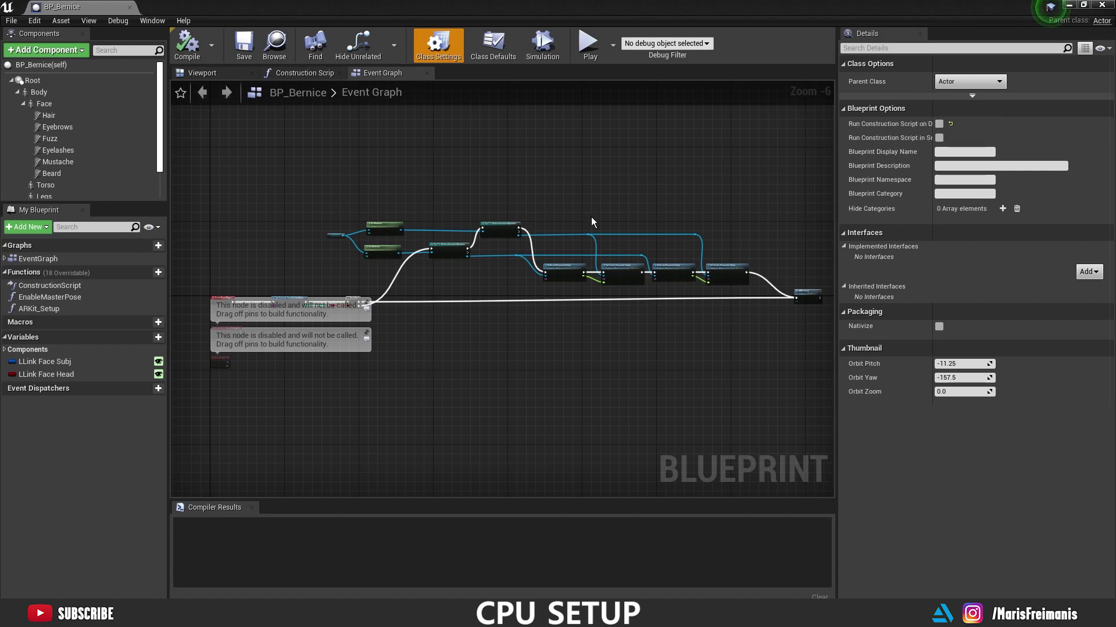
pyautogui.click(244, 45)
# Close the blueprint editor and delete the BP_Sample1_TransformCubes actor from the level
pyautogui.click(129, 7)
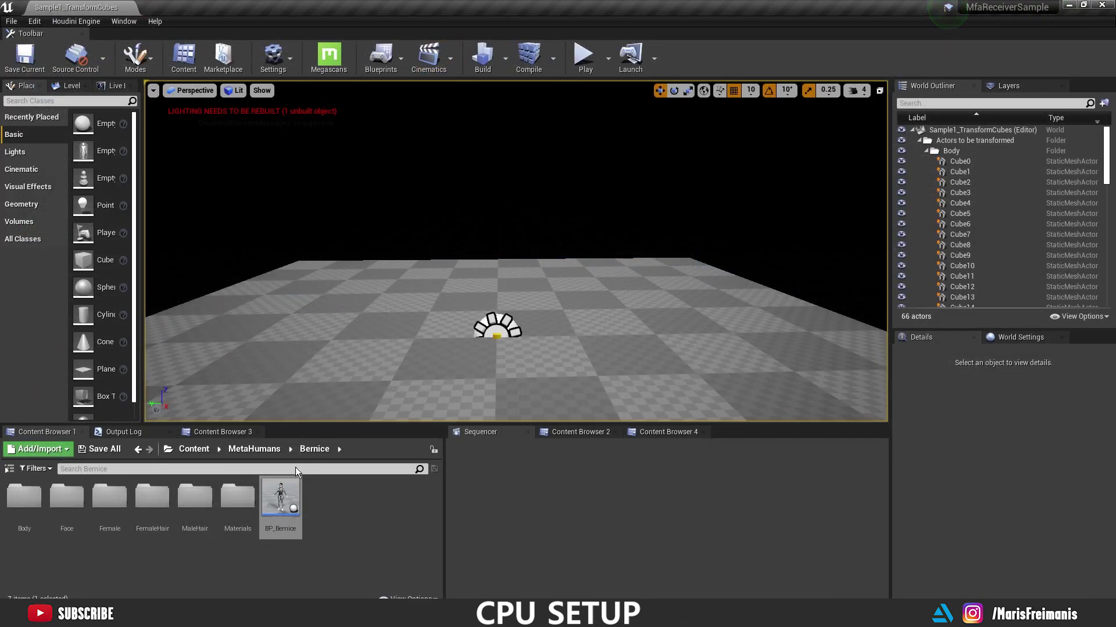
pyautogui.scroll(-12, 935, 233)
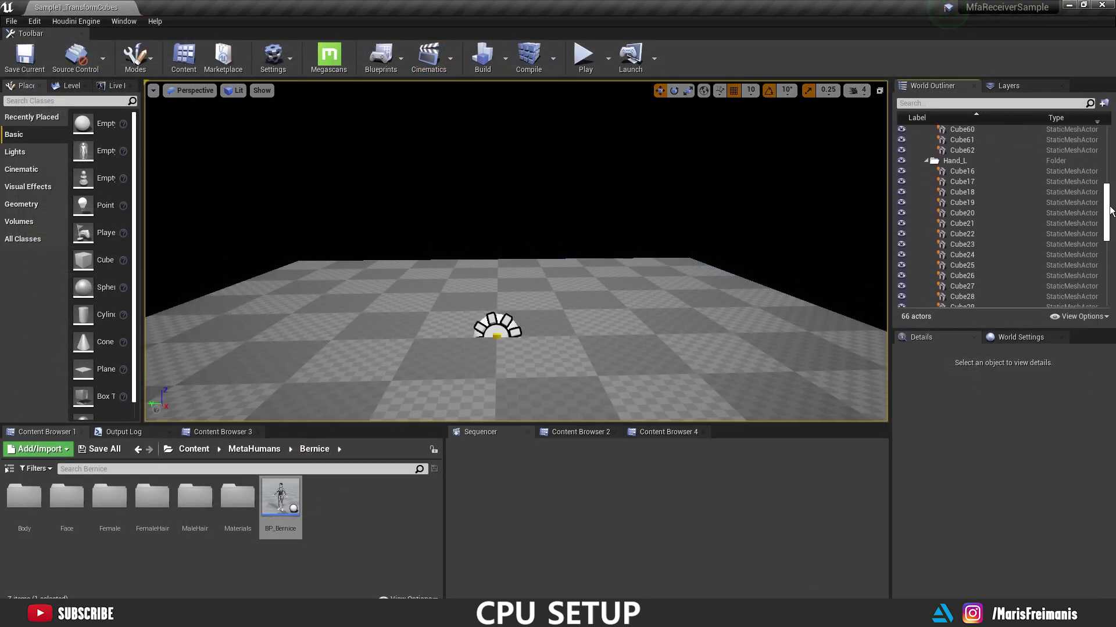
pyautogui.click(998, 302)
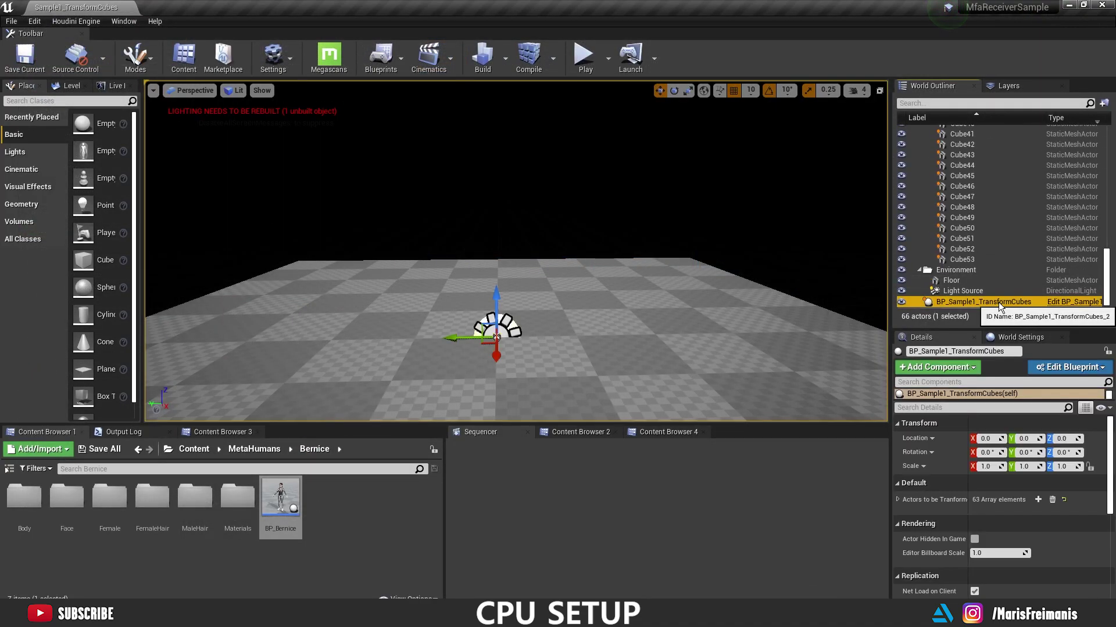
pyautogui.press('Delete')
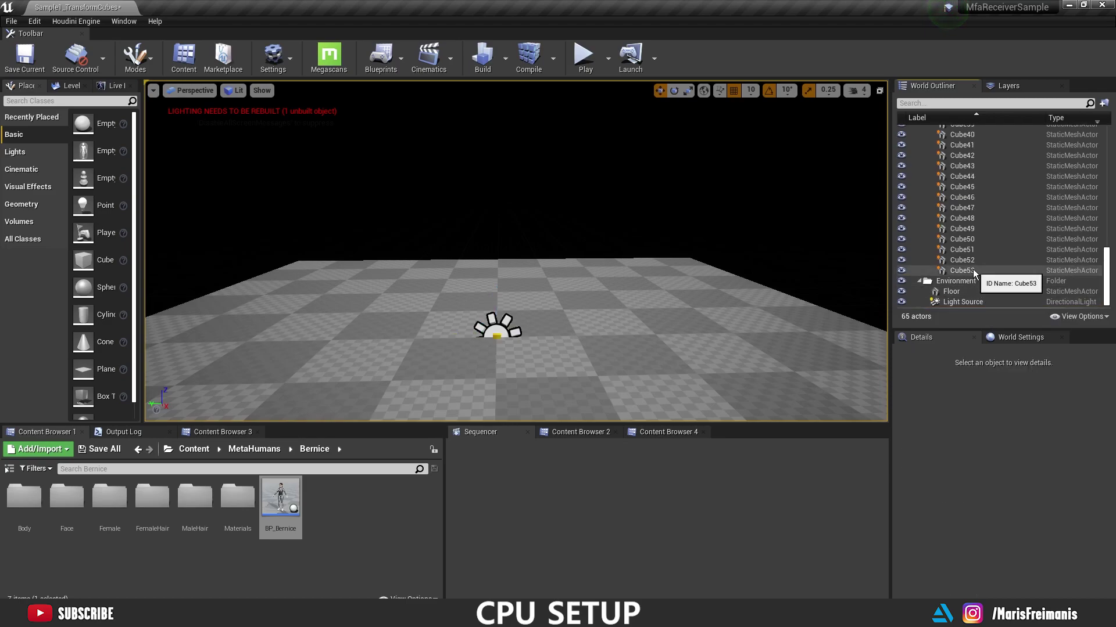
# Delete all the Body cube actors and the emptied 'Actors to be transformed' folder
pyautogui.click(973, 270)
pyautogui.moveTo(1108, 289); pyautogui.dragTo(1107, 145)
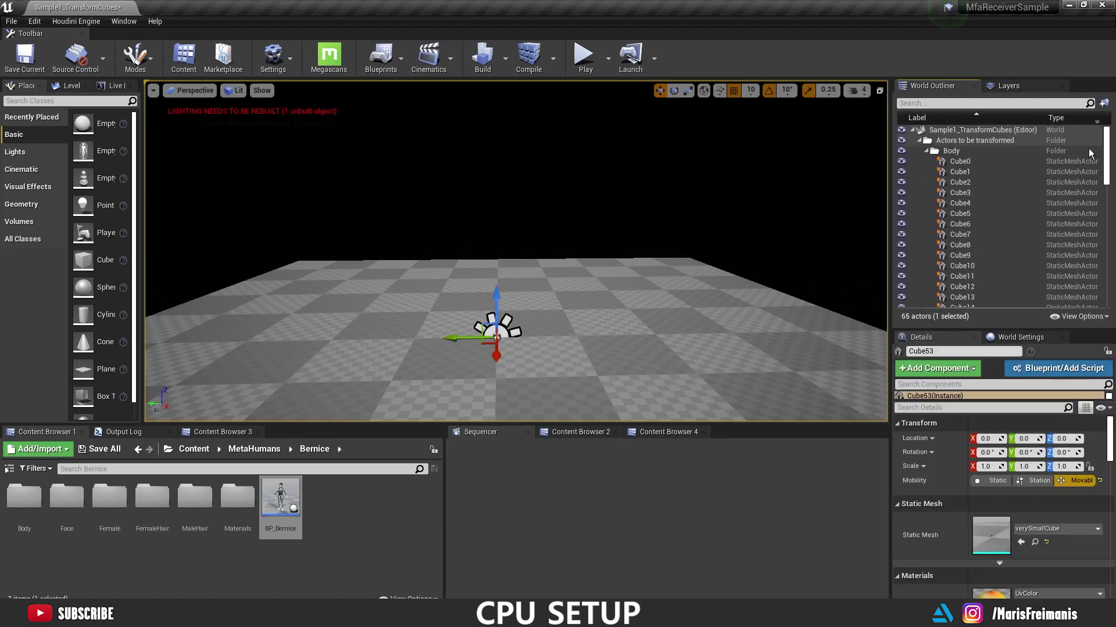
pyautogui.click(953, 151)
pyautogui.press('Delete')
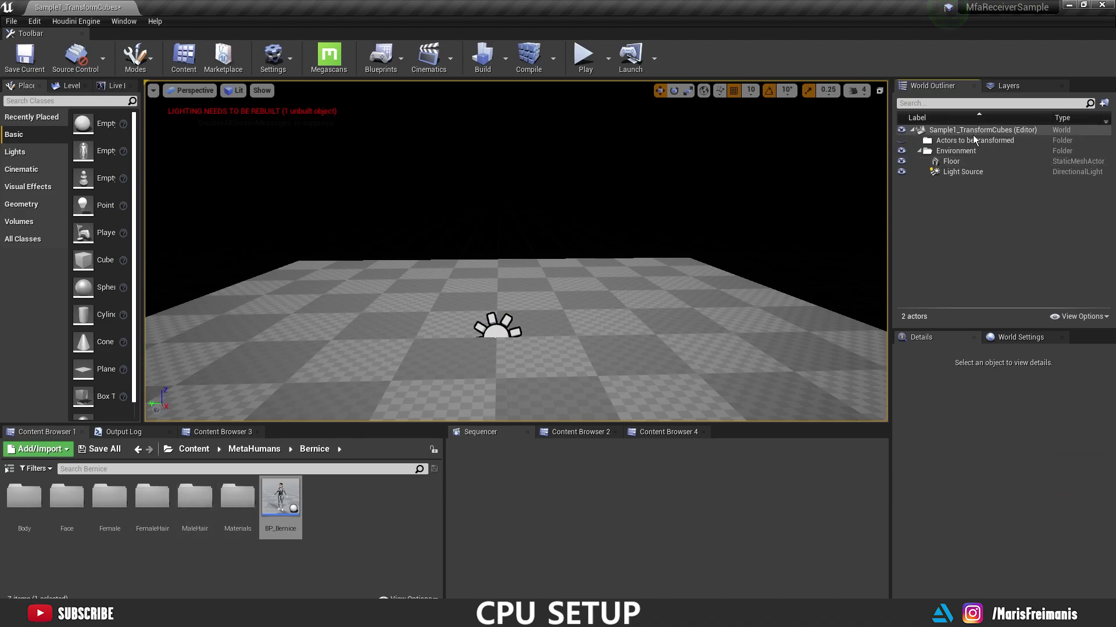
pyautogui.click(974, 140)
pyautogui.press('Delete')
# Place BP_Bernice in the level and set her LODSync Forced LOD to 0
pyautogui.moveTo(274, 494); pyautogui.dragTo(498, 362)
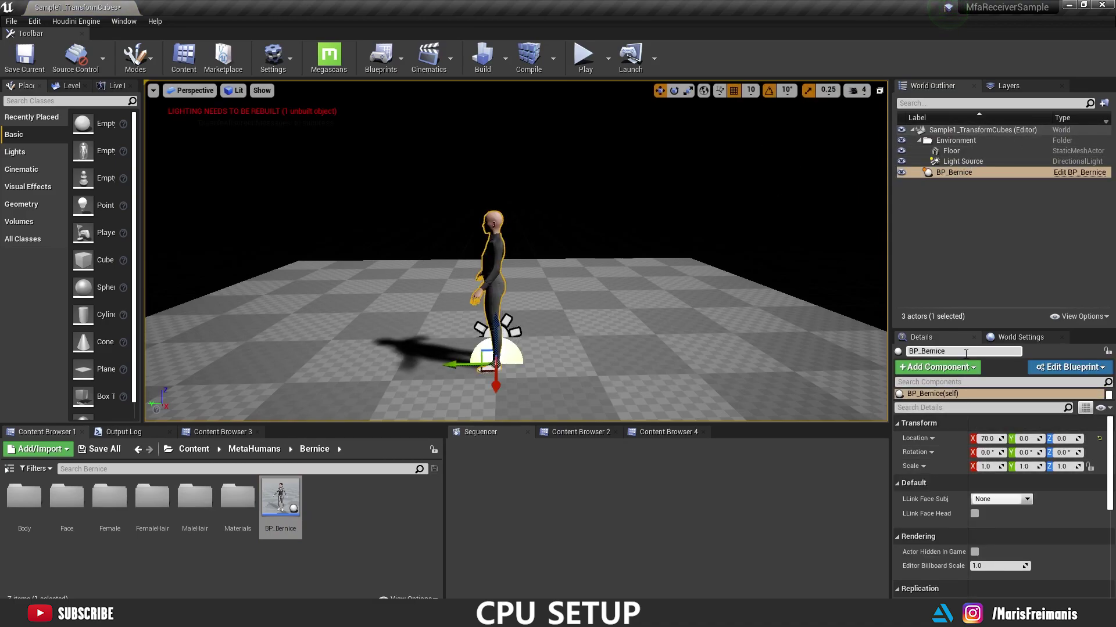
pyautogui.scroll(-3, 976, 436)
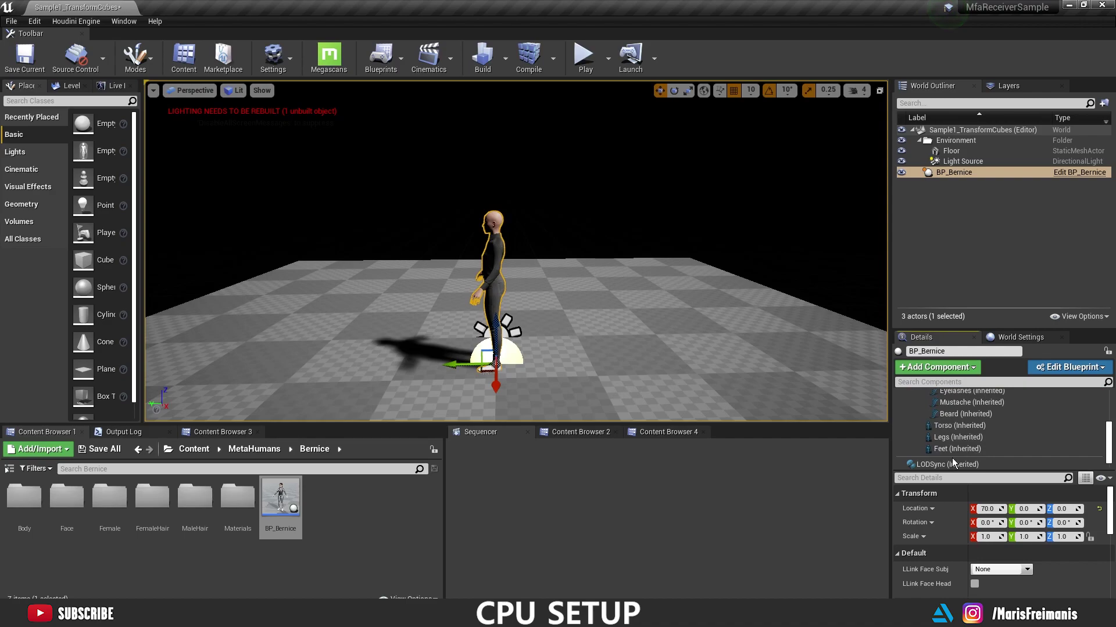
pyautogui.click(947, 465)
pyautogui.click(987, 522)
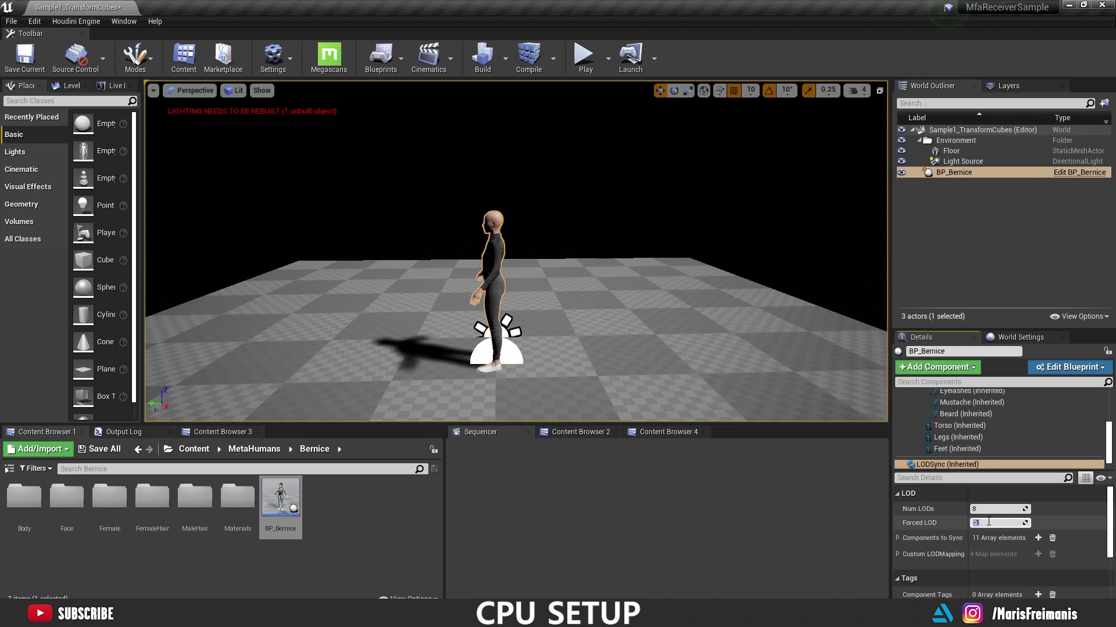
pyautogui.press('Return')
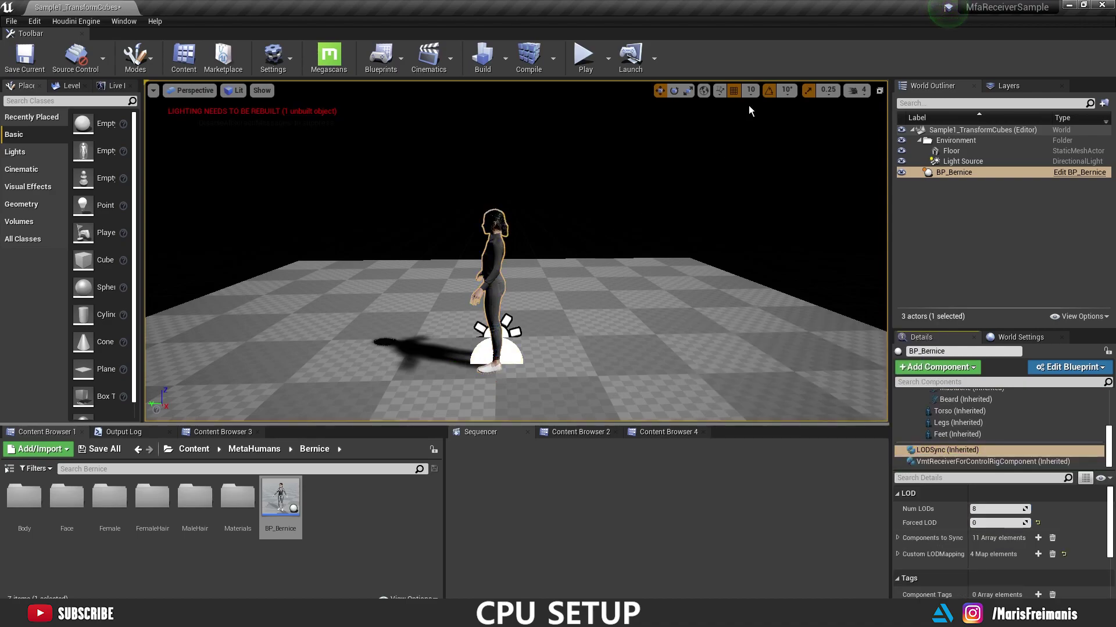
# Rotate Bernice to -90° on Z so she faces the camera
pyautogui.press('e')
pyautogui.click(491, 354)
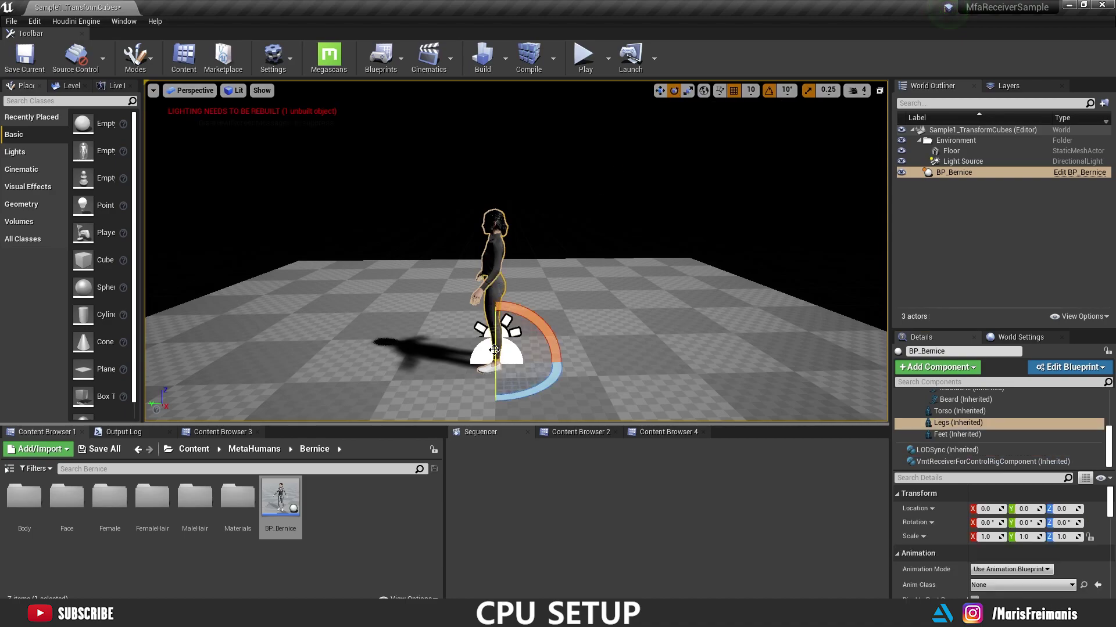
pyautogui.moveTo(540, 388); pyautogui.dragTo(497, 342)
# Set the Light Source's Mobility to Movable and rotate it to reshape the shadows
pyautogui.scroll(2, 640, 285)
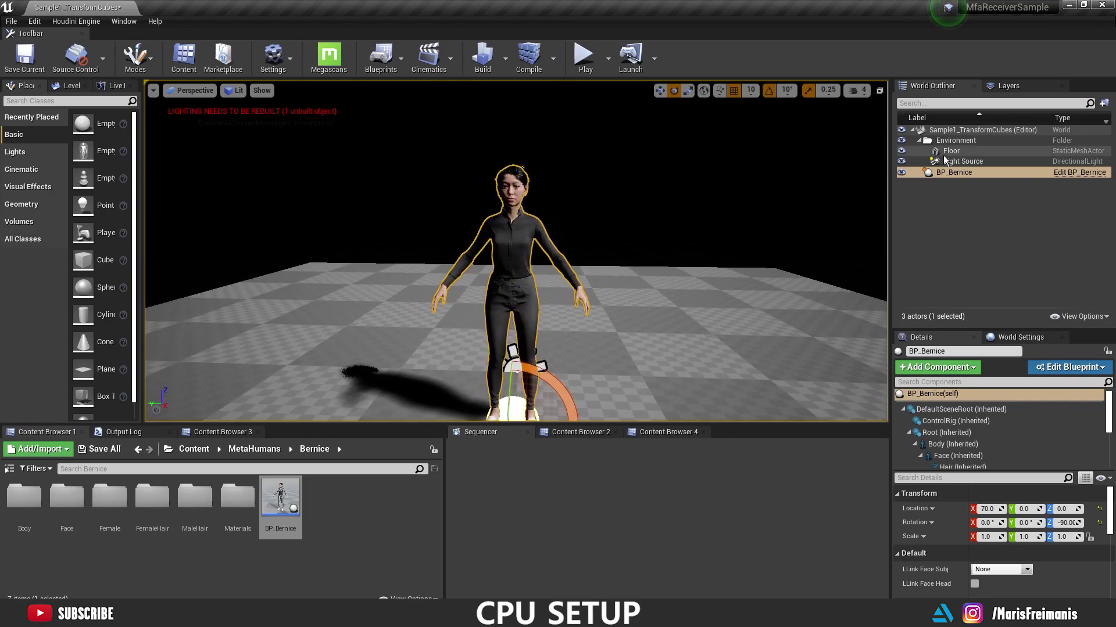
pyautogui.click(962, 161)
pyautogui.click(1076, 550)
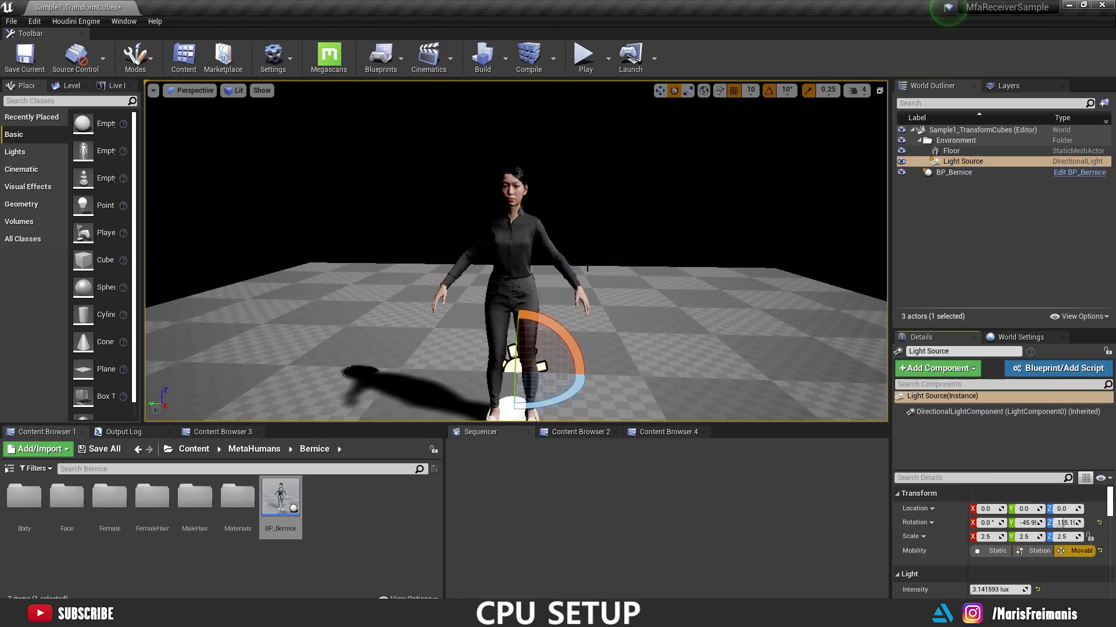
pyautogui.moveTo(566, 360); pyautogui.dragTo(543, 334)
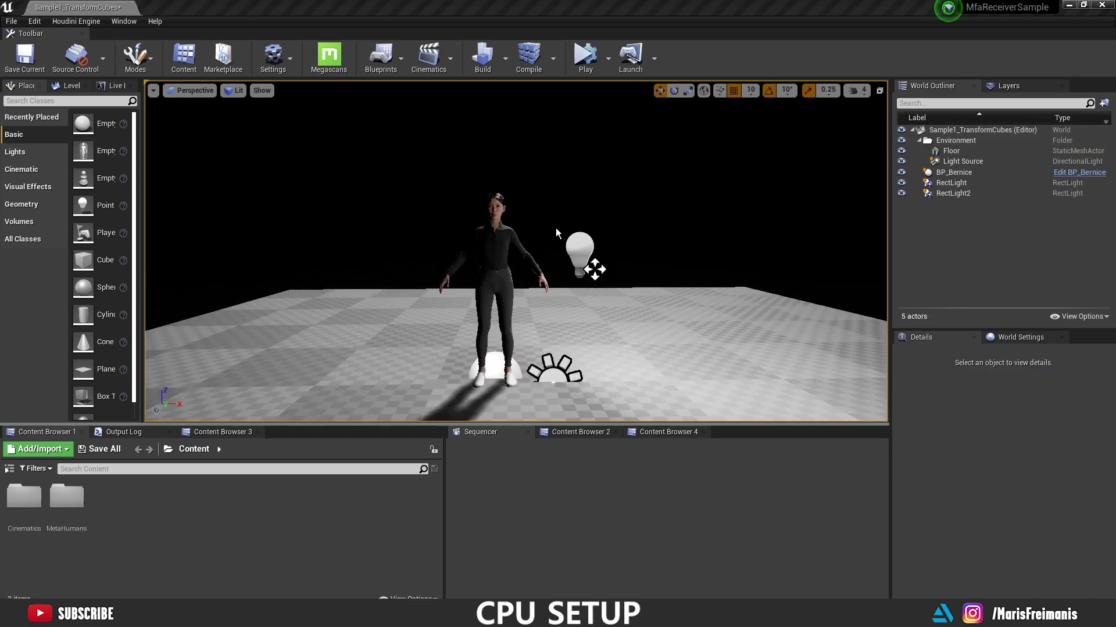
# Start Play mode so the level runs with live MocapForAll tracking
pyautogui.click(586, 57)
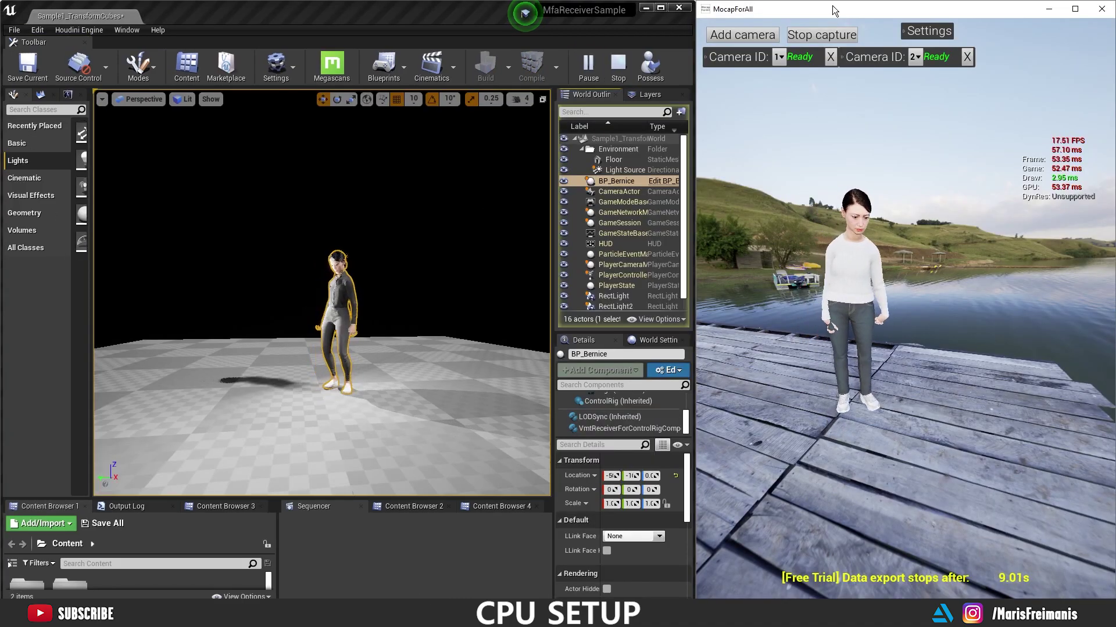